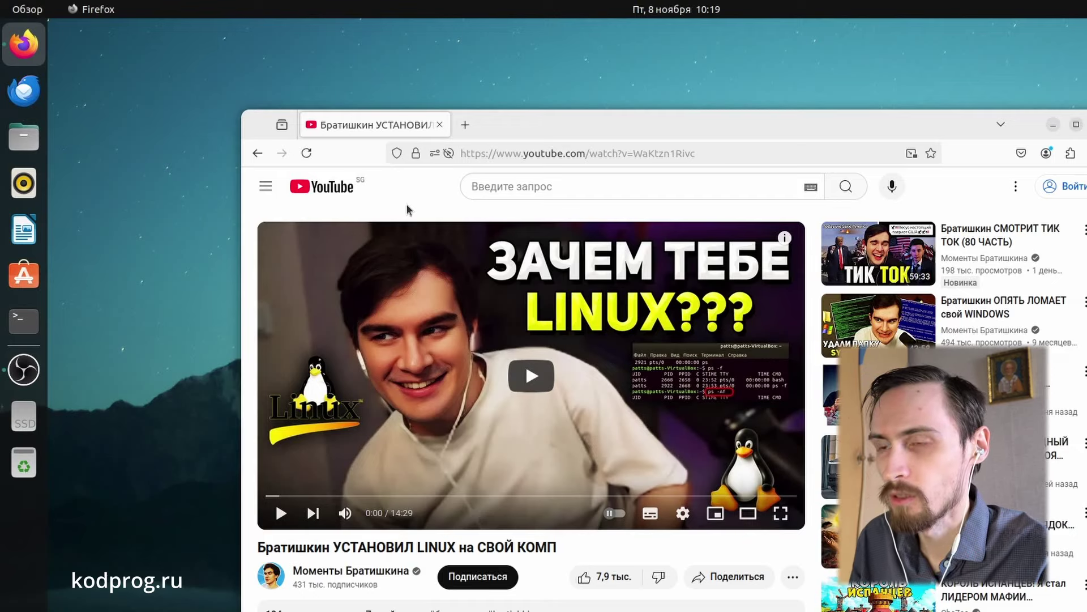
Step: Search DuckDuckGo for 'linux mint' in a new Firefox tab and open the Linux Mint home page
{"action": "left_click", "coordinate": [465, 124]}
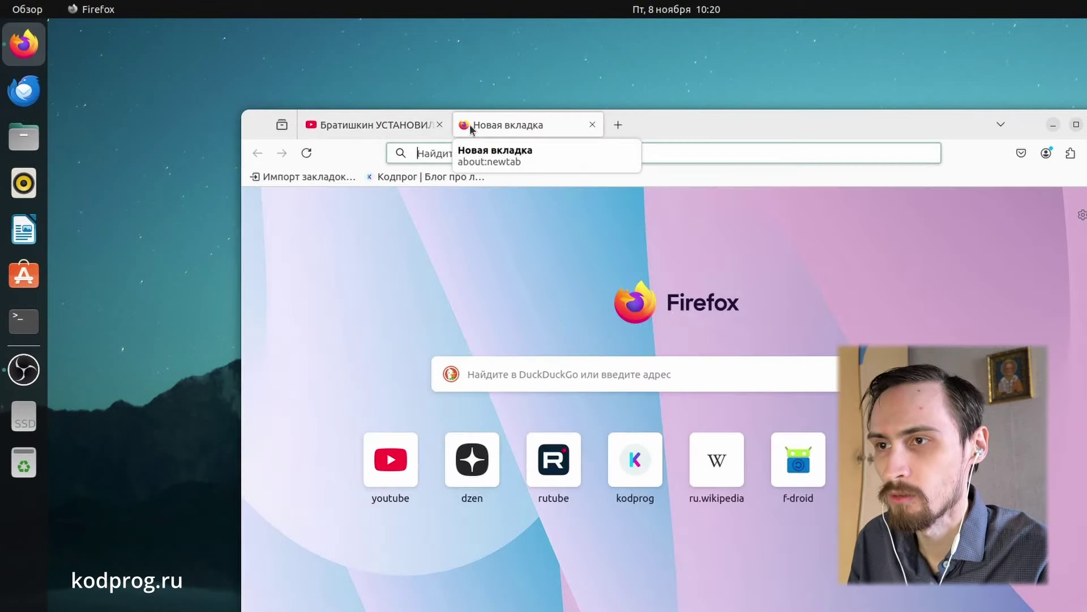
{"action": "type", "text": "linux mint"}
{"action": "key", "text": "Return"}
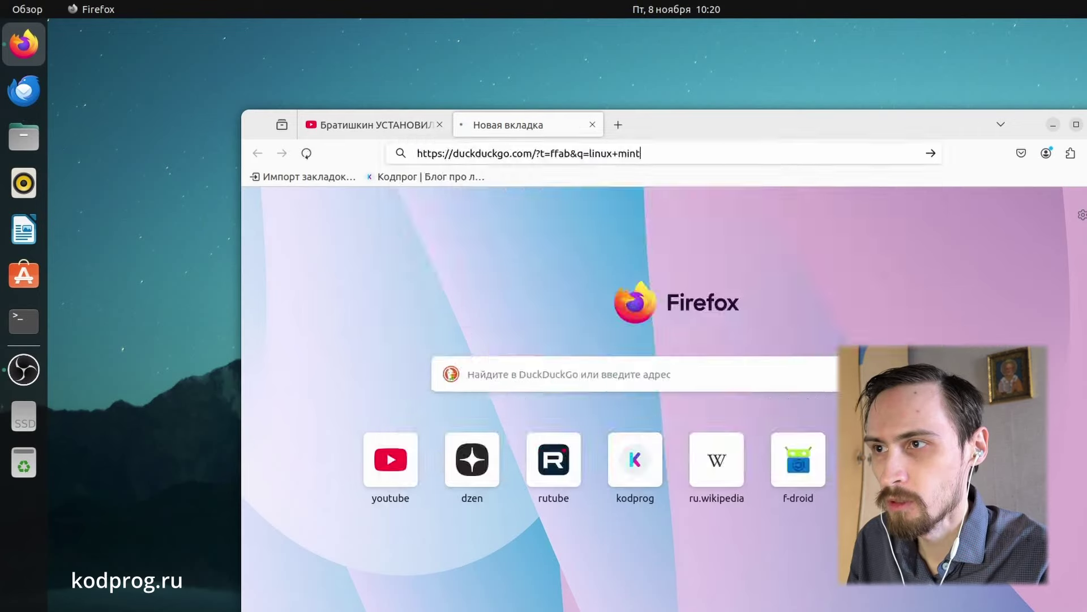
{"action": "left_click", "coordinate": [421, 300]}
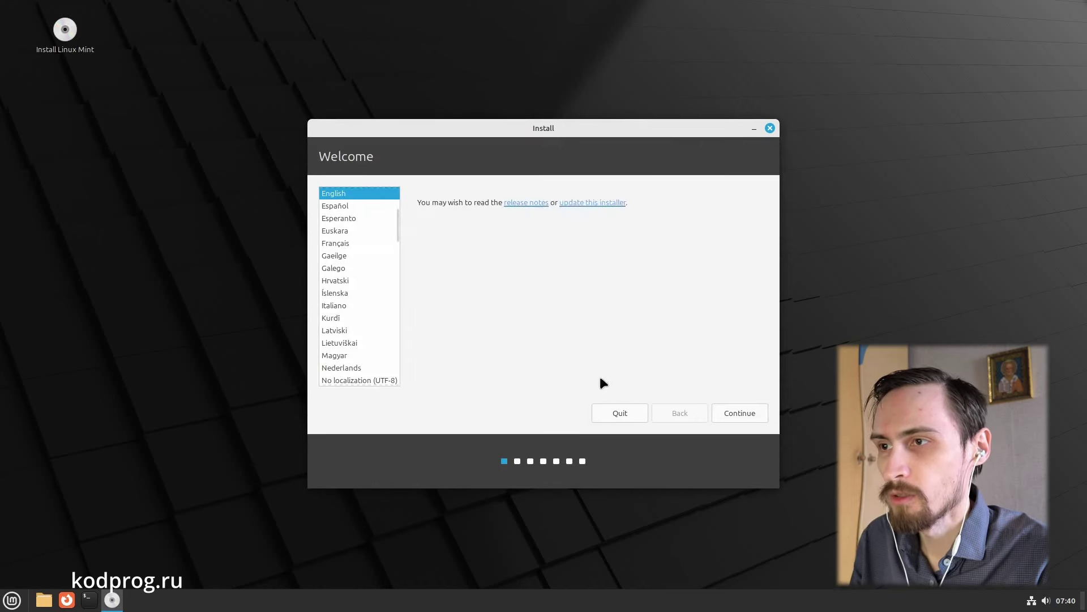
Step: Set the installer language and keyboard layout to Russian (Русский) and skip the multimedia codecs
{"action": "scroll", "coordinate": [376, 298], "scroll_direction": "down", "scroll_amount": 10}
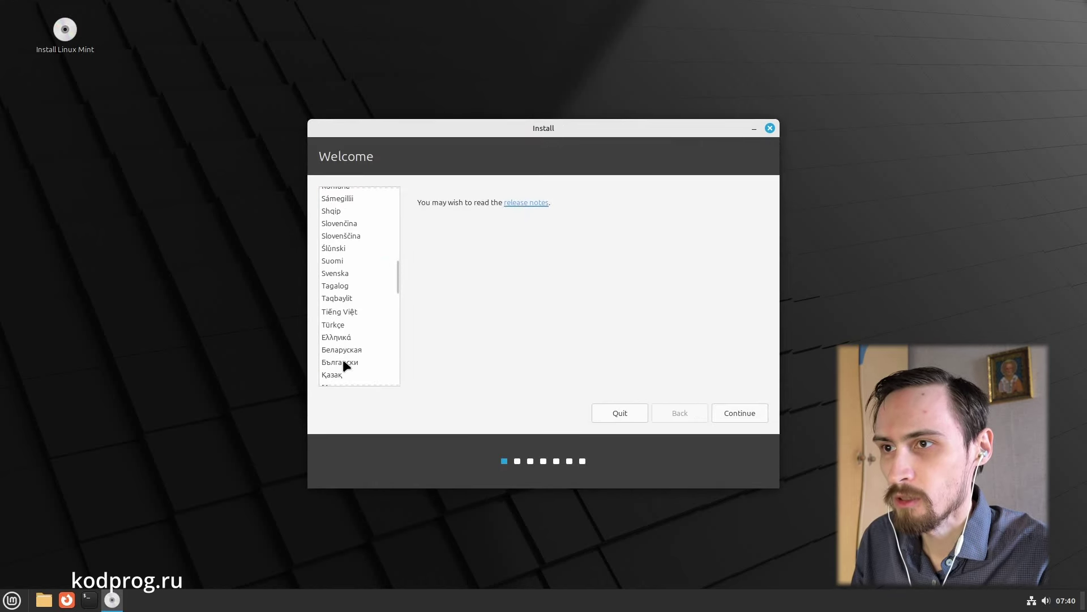
{"action": "scroll", "coordinate": [343, 357], "scroll_direction": "down", "scroll_amount": 3}
{"action": "left_click", "coordinate": [340, 315]}
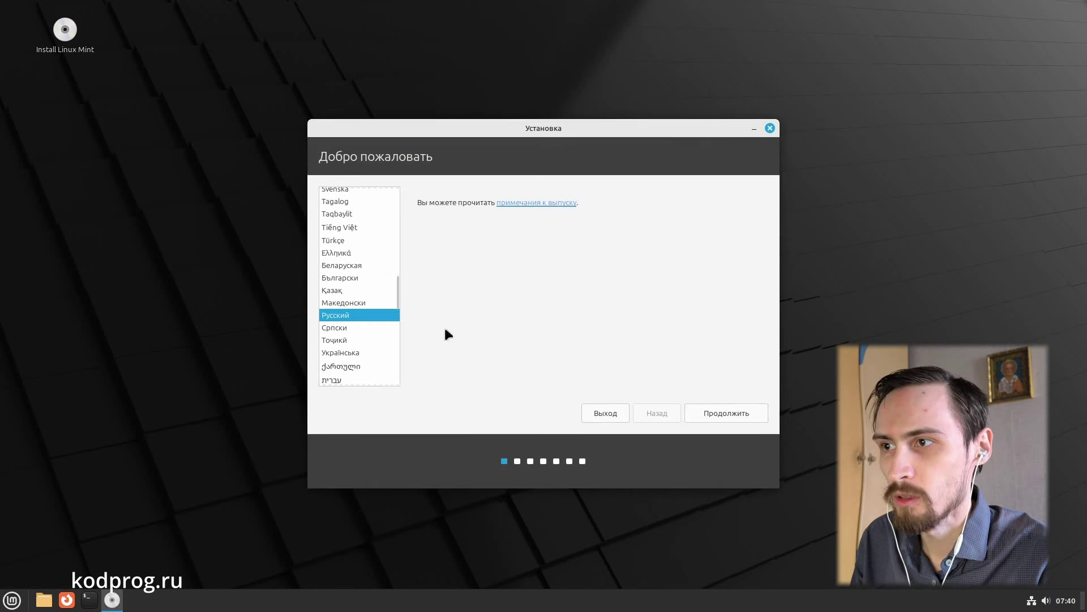
{"action": "left_click", "coordinate": [723, 413]}
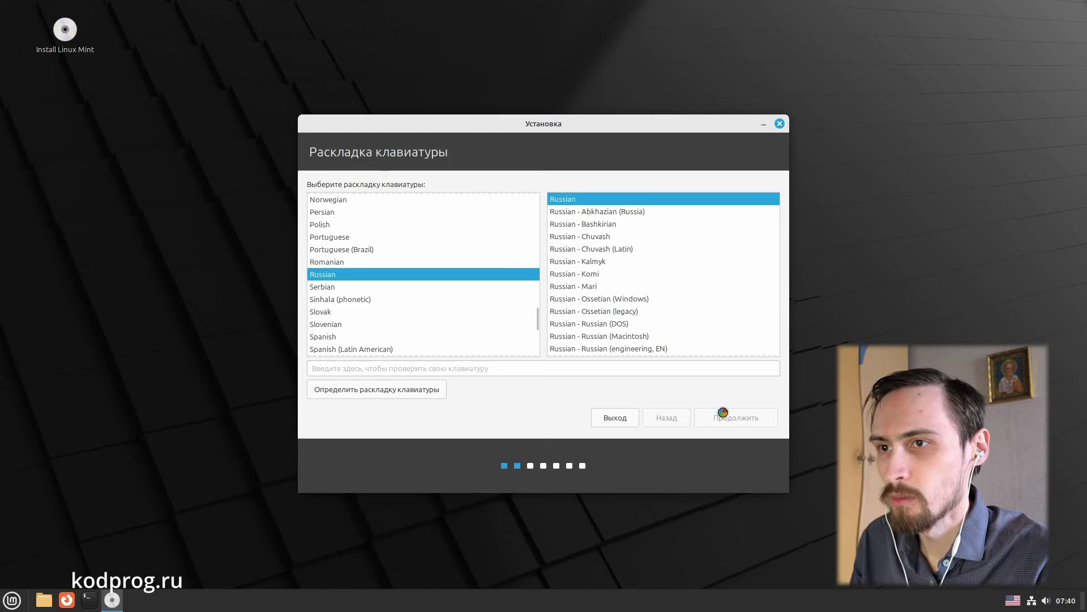
{"action": "left_click", "coordinate": [724, 414]}
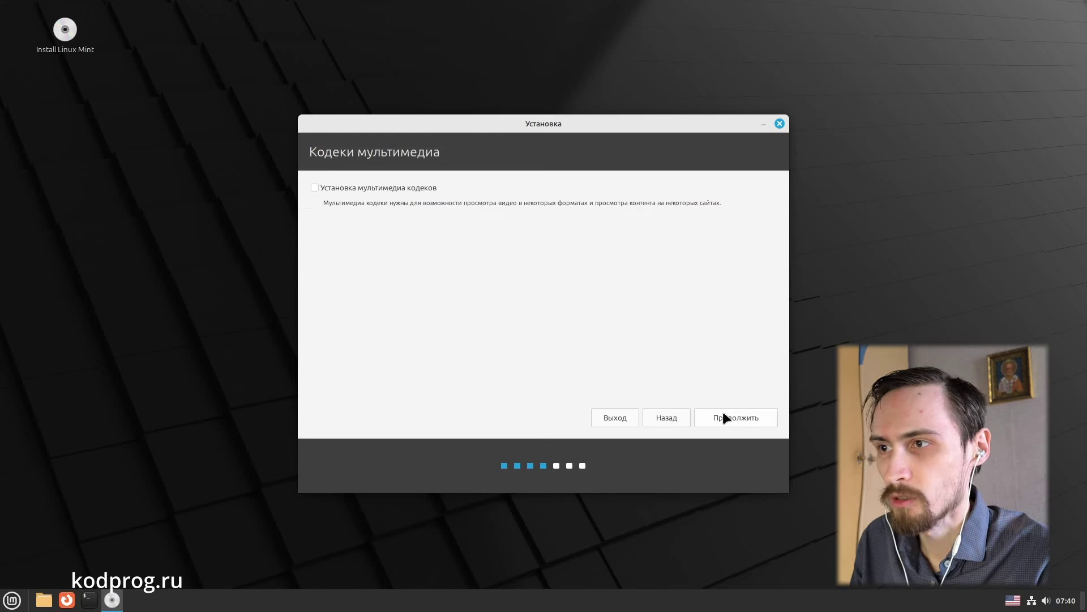
{"action": "left_click", "coordinate": [724, 413]}
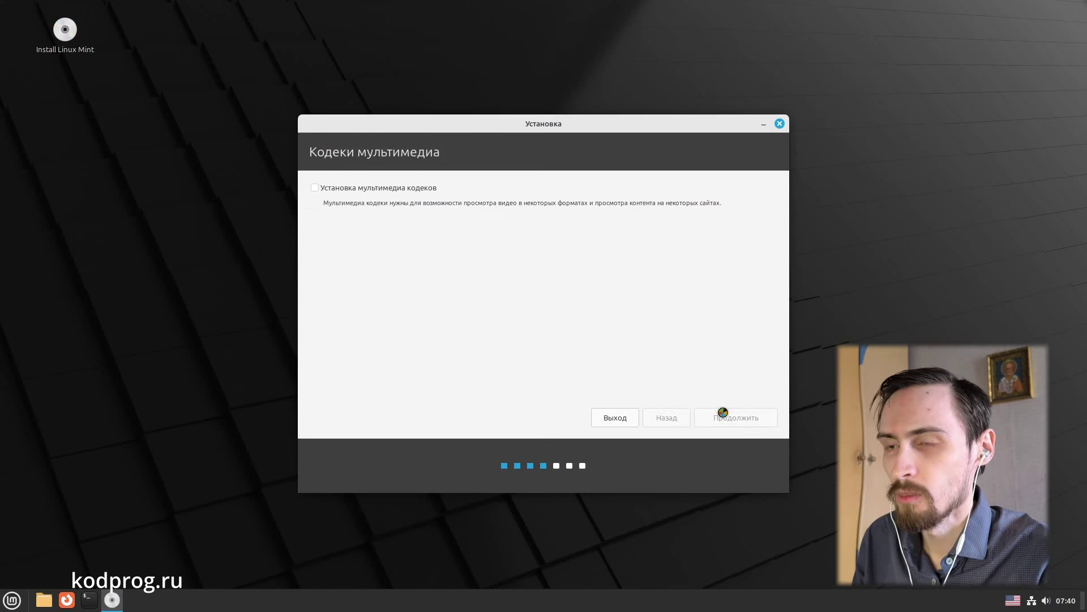
Step: Install with the whole disk erased, confirm the partition changes, and accept the Moscow timezone
{"action": "left_click", "coordinate": [724, 413]}
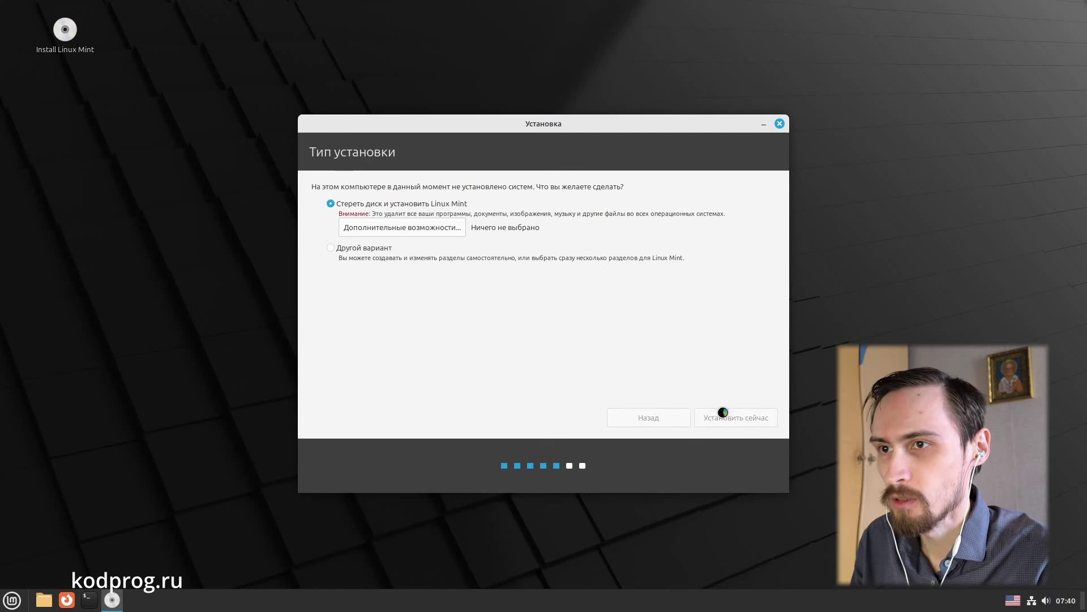
{"action": "left_click", "coordinate": [702, 380]}
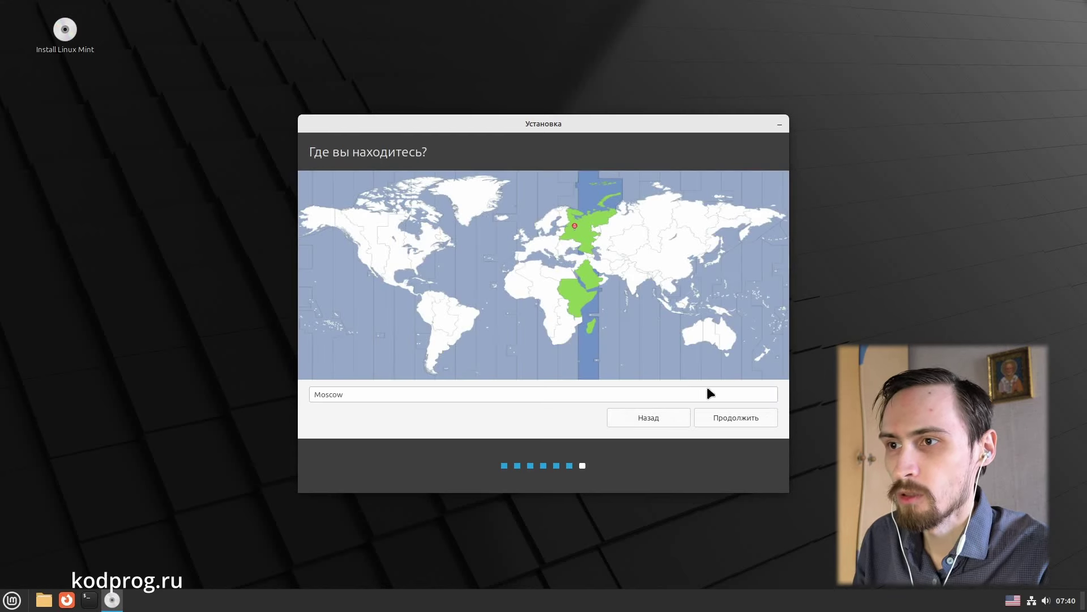
{"action": "left_click", "coordinate": [731, 416]}
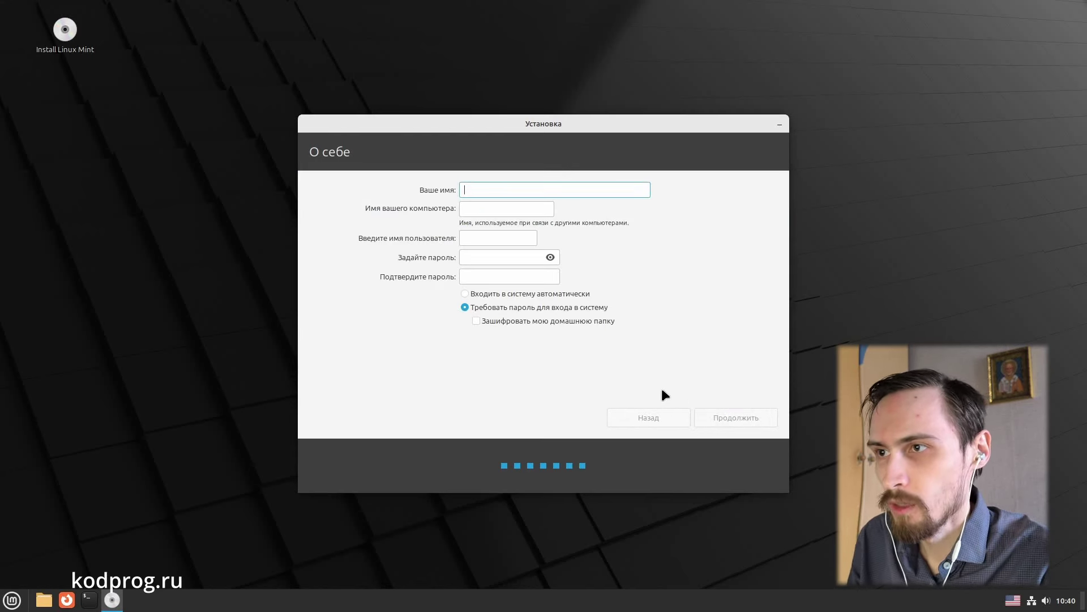
Step: Fill in the account form with the user's name, a password and its confirmation, then continue
{"action": "type", "text": "kodprog"}
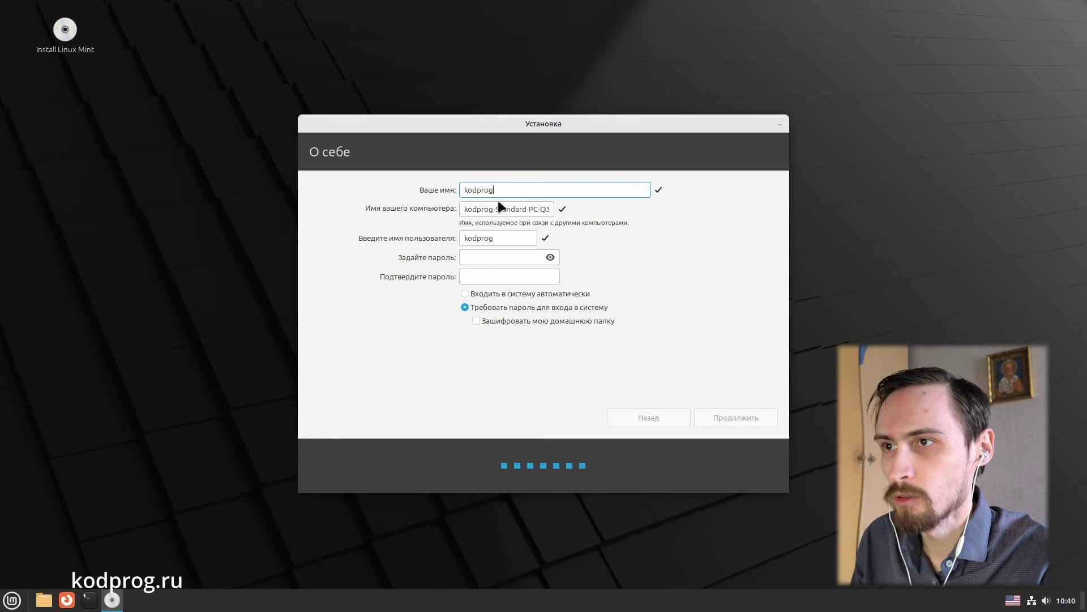
{"action": "left_click", "coordinate": [485, 254]}
{"action": "type", "text": "123456"}
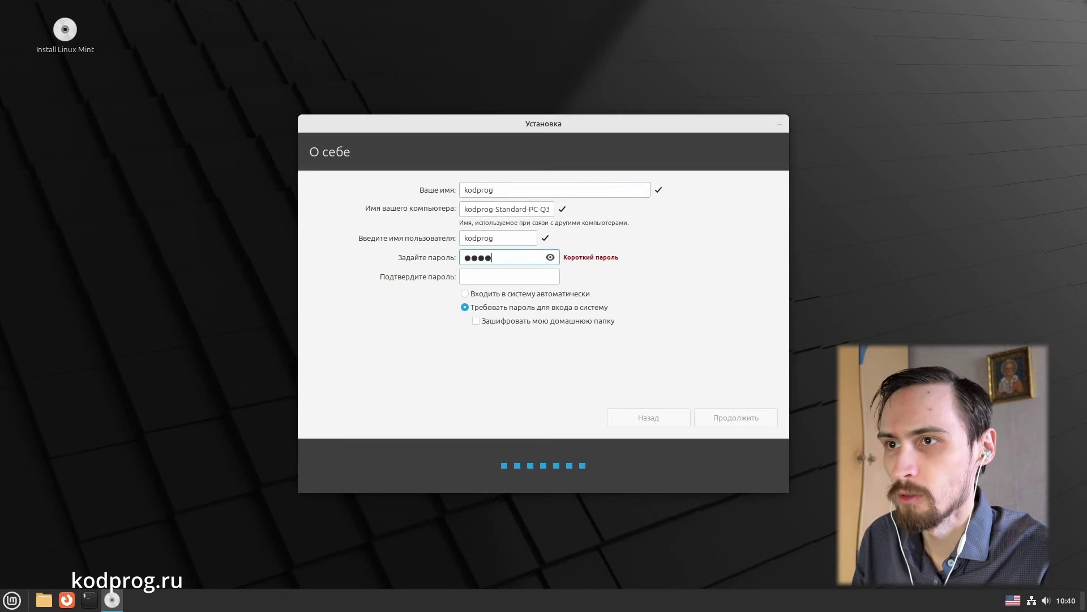
{"action": "key", "text": "Tab"}
{"action": "type", "text": "1"}
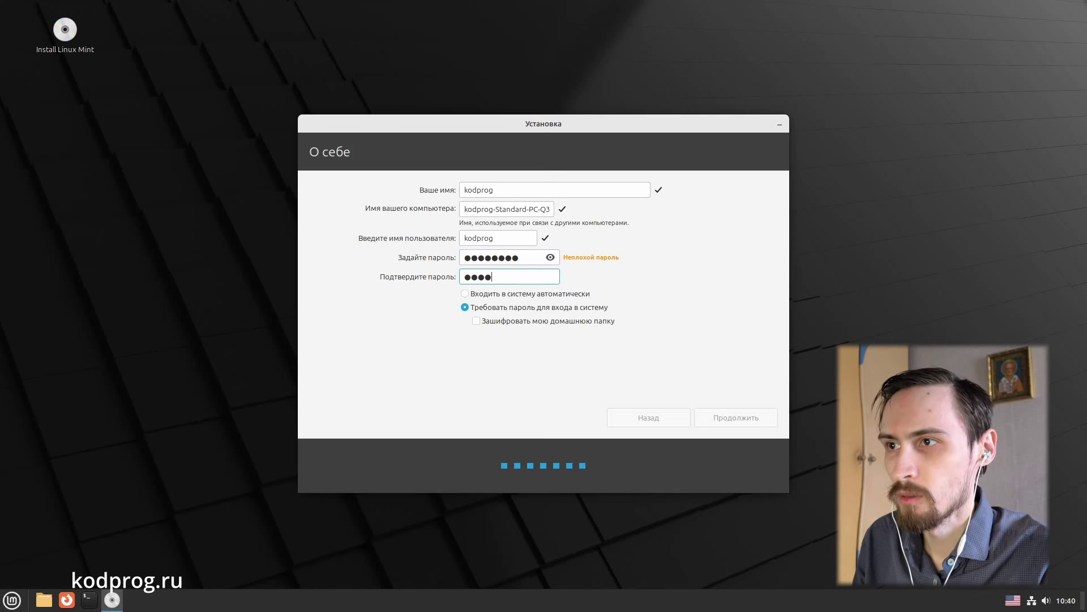
{"action": "type", "text": "2345678"}
{"action": "left_click", "coordinate": [716, 417]}
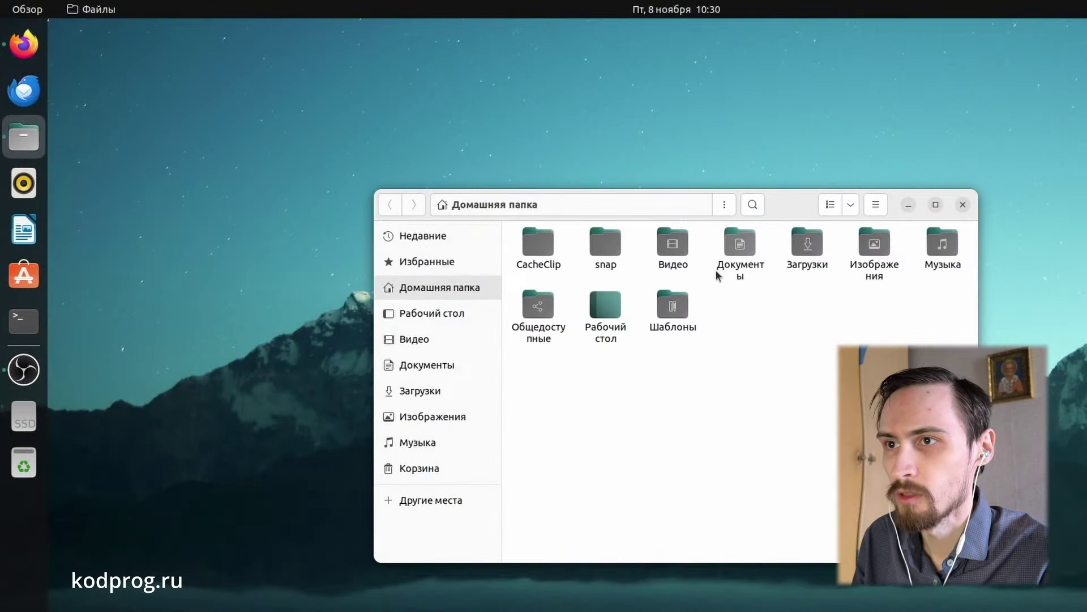
Step: Run the AIMP installer from the Загрузки folder with Wine
{"action": "double_click", "coordinate": [807, 244]}
{"action": "right_click", "coordinate": [556, 274]}
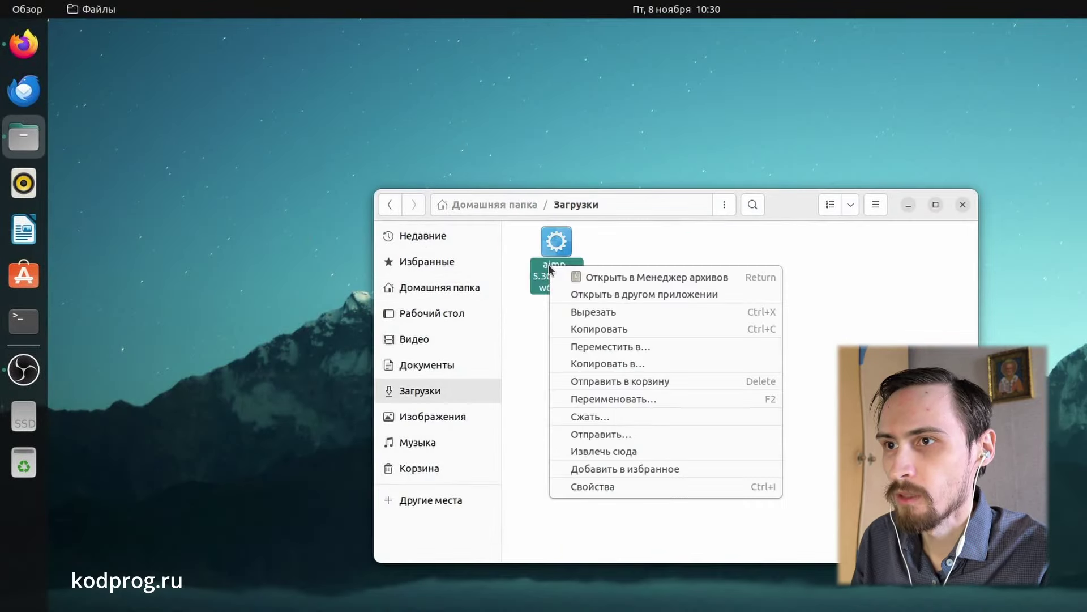
{"action": "left_click", "coordinate": [584, 295]}
{"action": "left_click", "coordinate": [652, 339]}
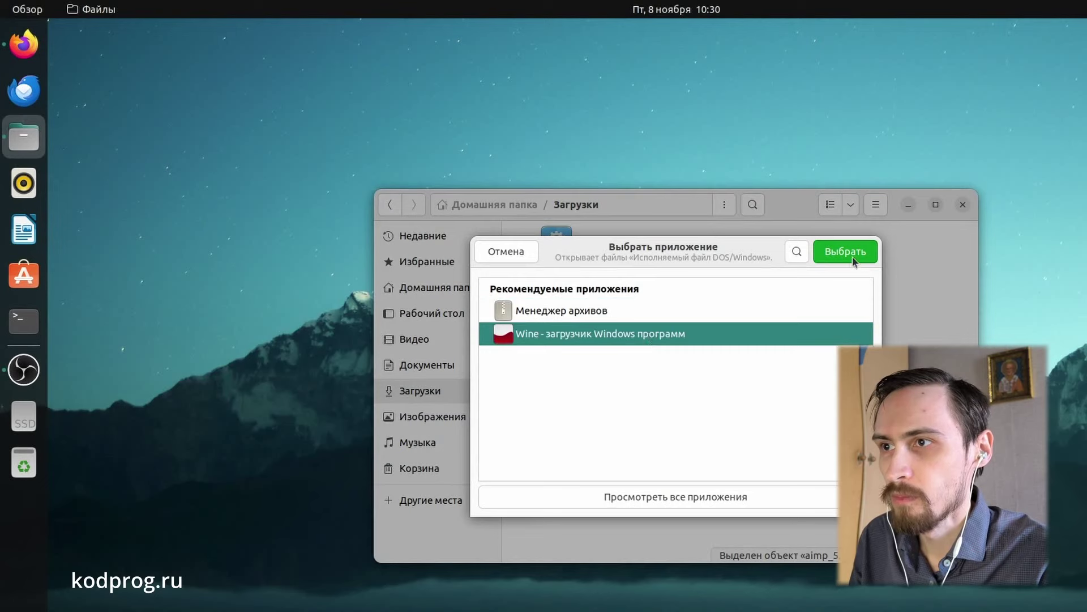
{"action": "left_click", "coordinate": [857, 252]}
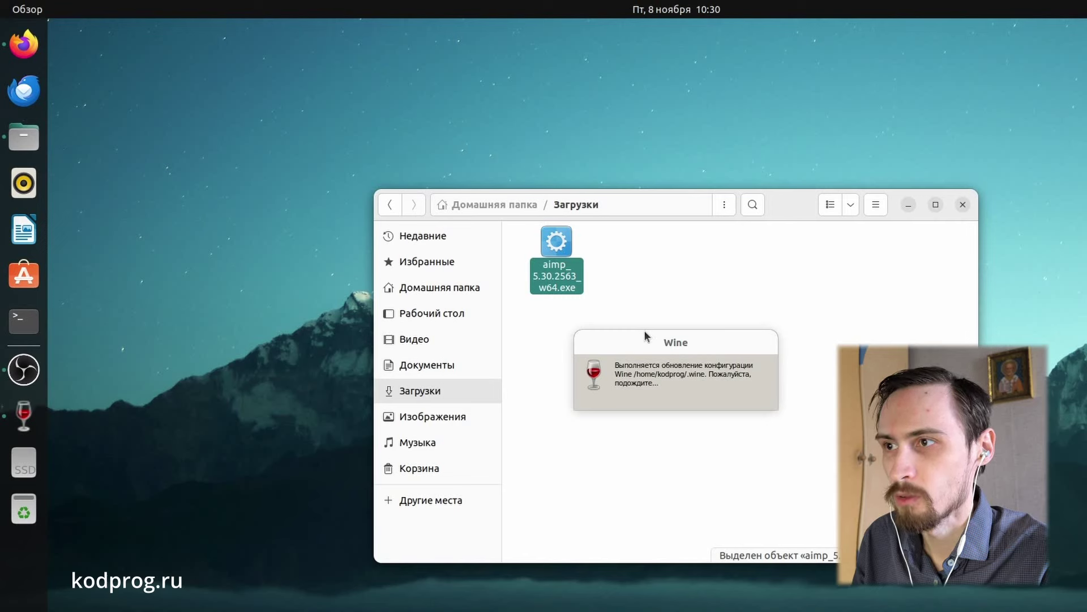
Step: Install Wine Mono, then complete the AIMP setup in Russian with default settings
{"action": "left_click", "coordinate": [762, 421]}
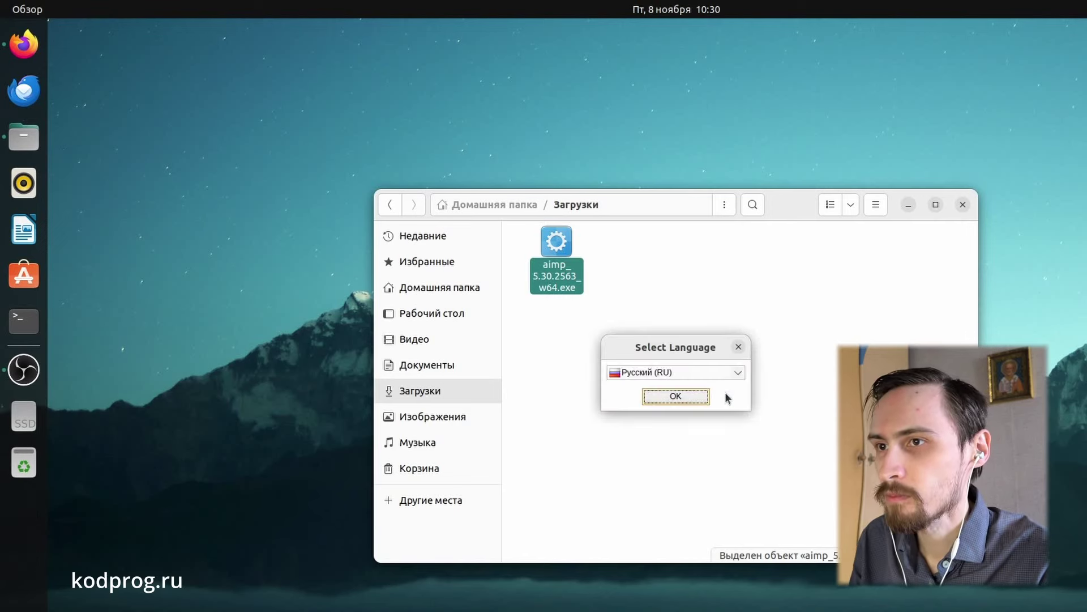
{"action": "left_click", "coordinate": [692, 397]}
{"action": "key", "text": "Return"}
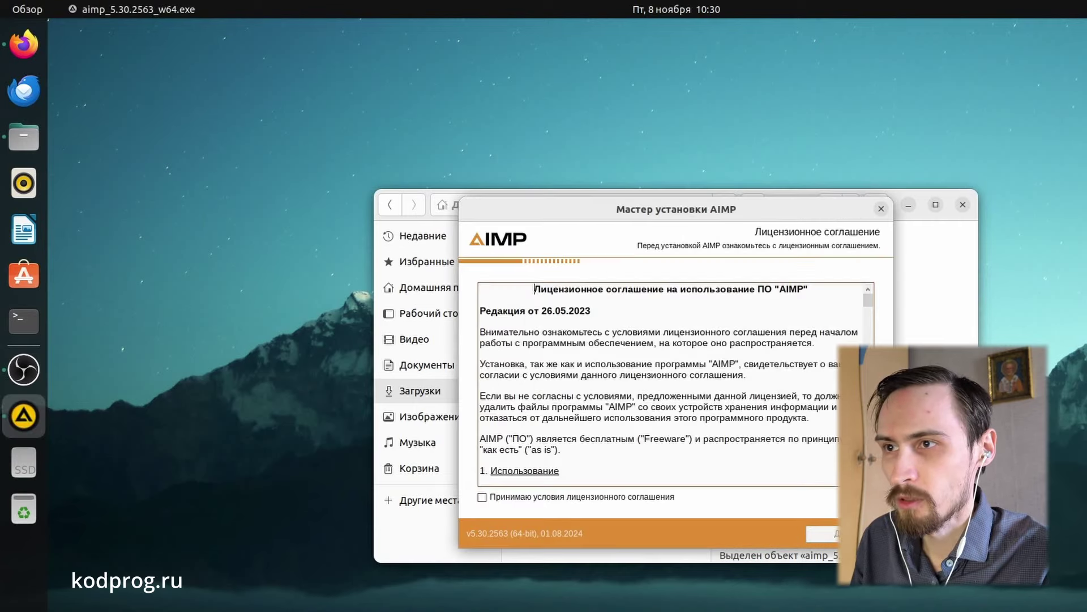
{"action": "left_click", "coordinate": [630, 496]}
{"action": "left_click", "coordinate": [836, 533]}
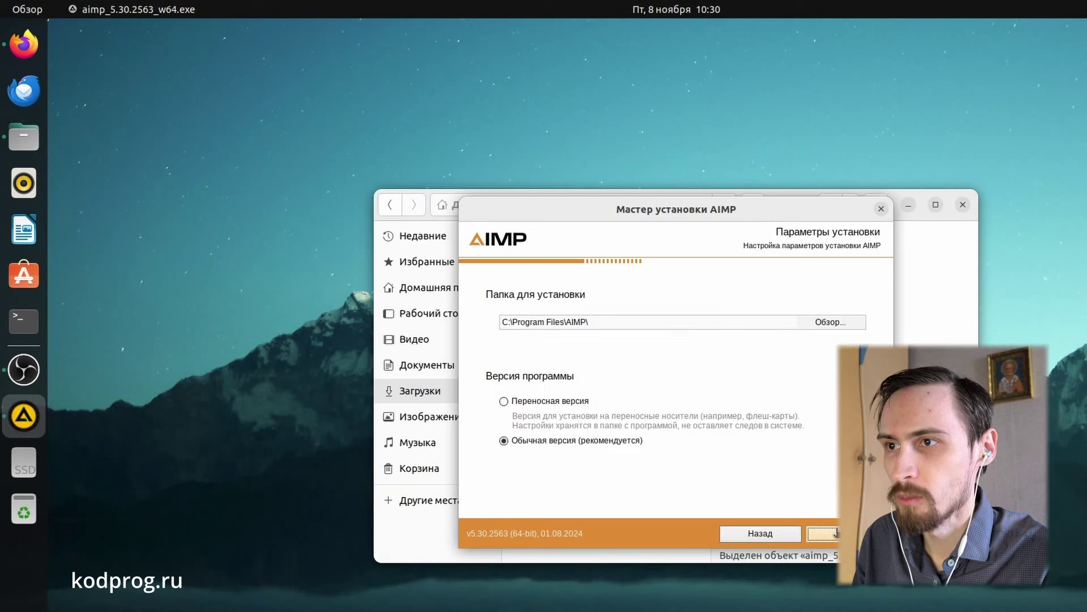
{"action": "left_click", "coordinate": [837, 532]}
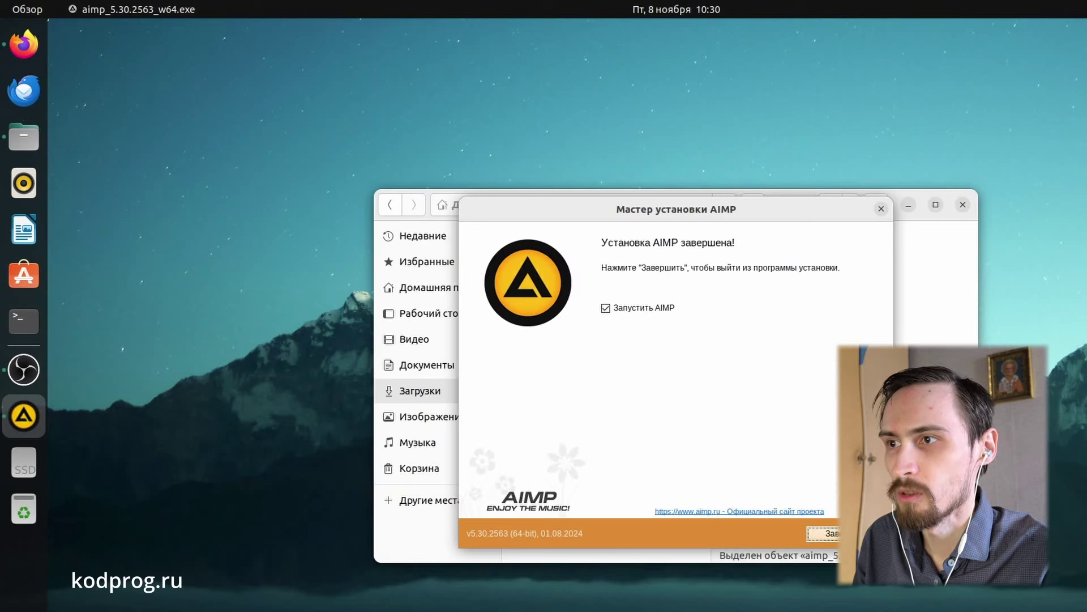
{"action": "left_click", "coordinate": [831, 533]}
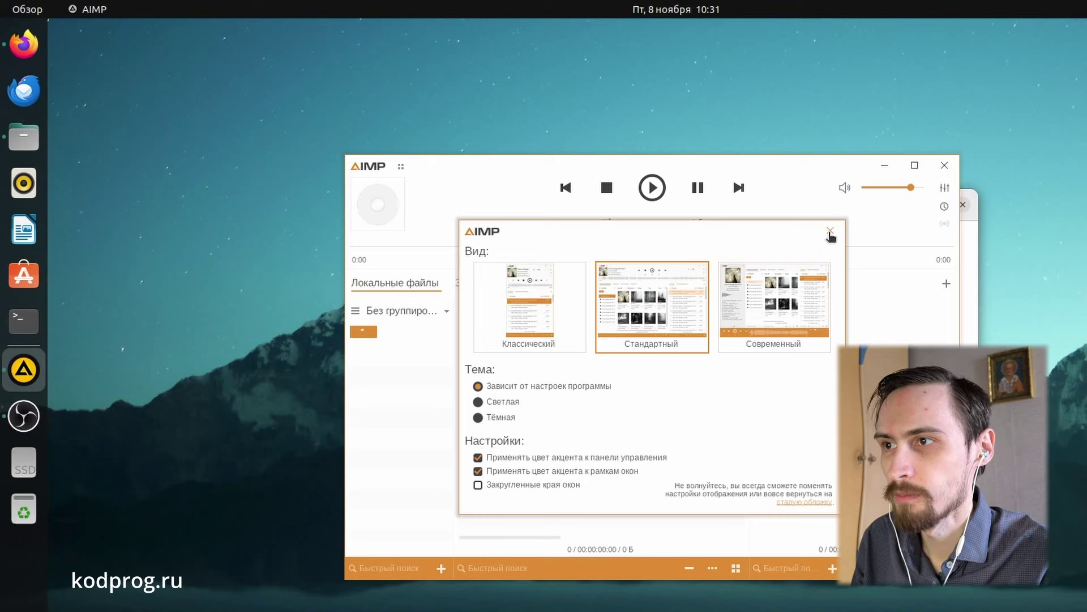
Step: Close AIMP and launch Firefox with the 'firefox' command in a terminal
{"action": "left_click", "coordinate": [831, 232]}
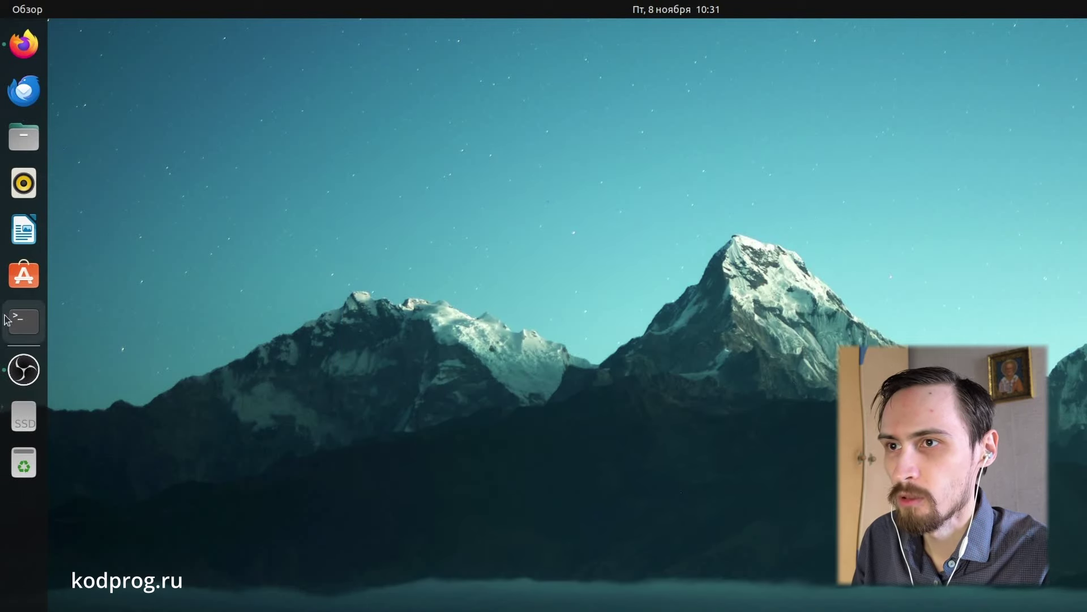
{"action": "left_click", "coordinate": [23, 320]}
{"action": "type", "text": "firefox"}
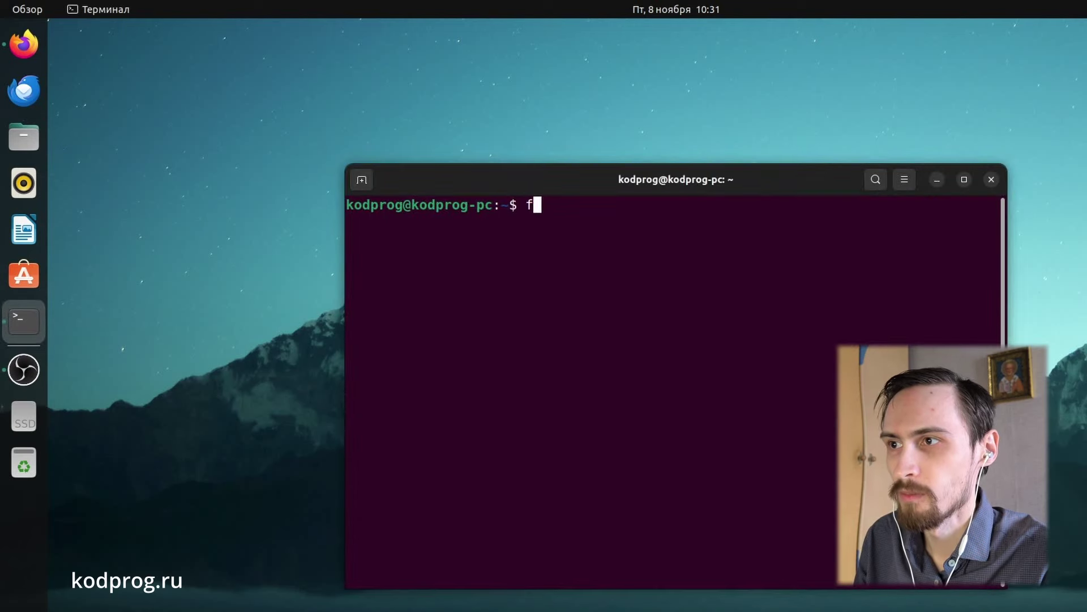
{"action": "key", "text": "Return"}
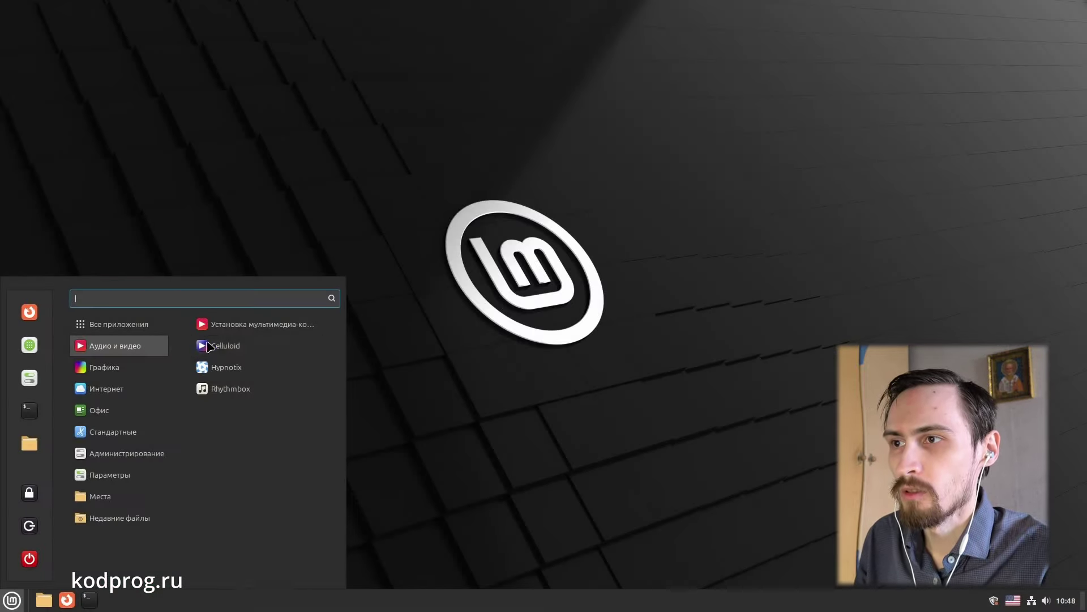
Step: Show Celluloid's context options in the Аудио и видео menu list
{"action": "right_click", "coordinate": [220, 346]}
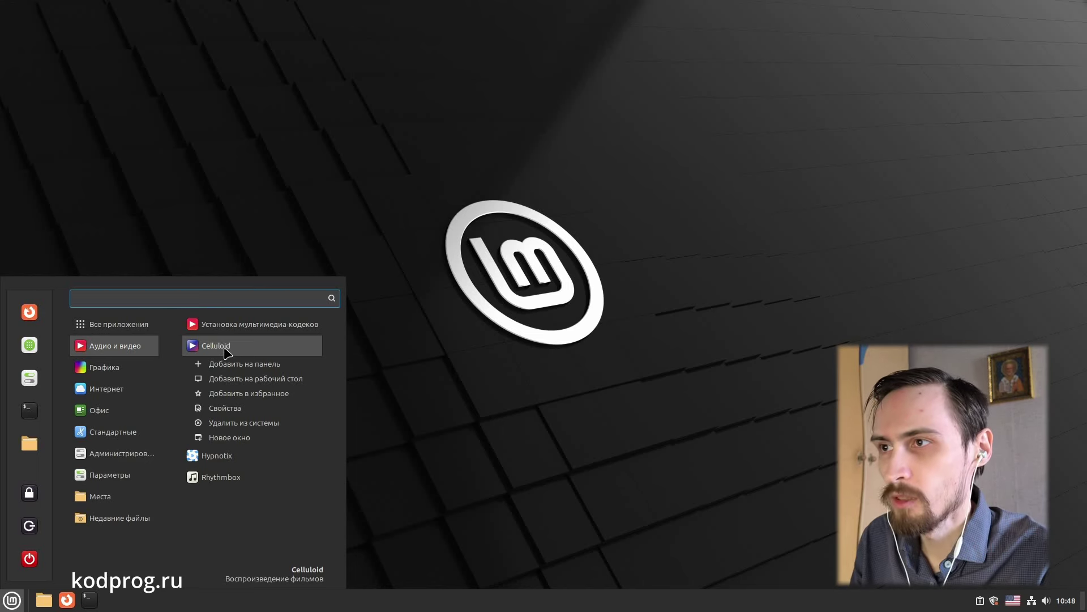
Step: Add a Celluloid launcher to the desktop and try moving its icon down the desktop
{"action": "left_click", "coordinate": [251, 378]}
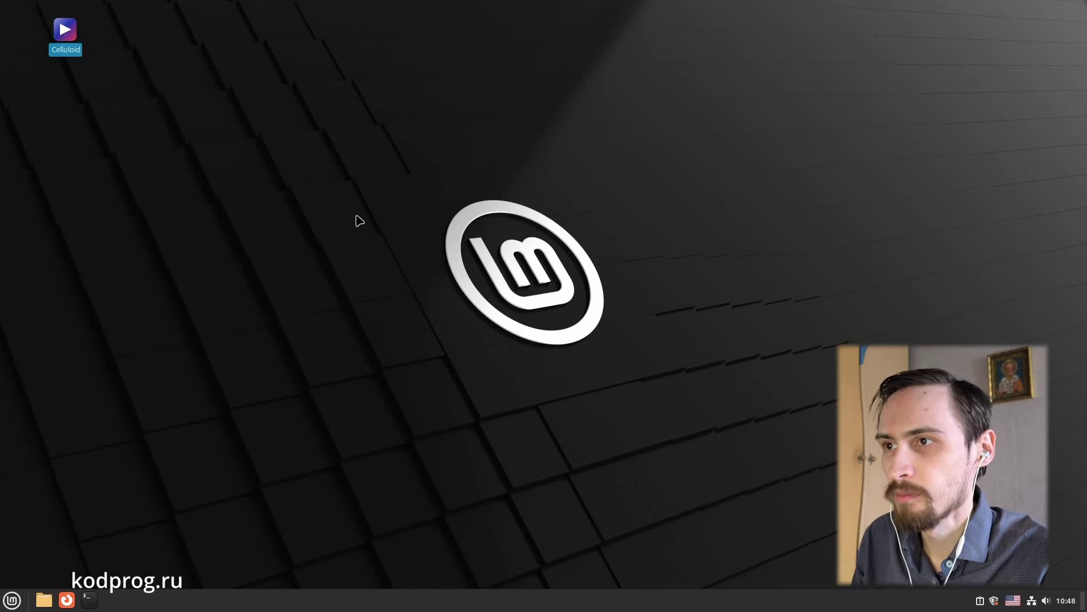
{"action": "left_click_drag", "start_coordinate": [68, 67], "coordinate": [182, 204]}
{"action": "left_click", "coordinate": [150, 163]}
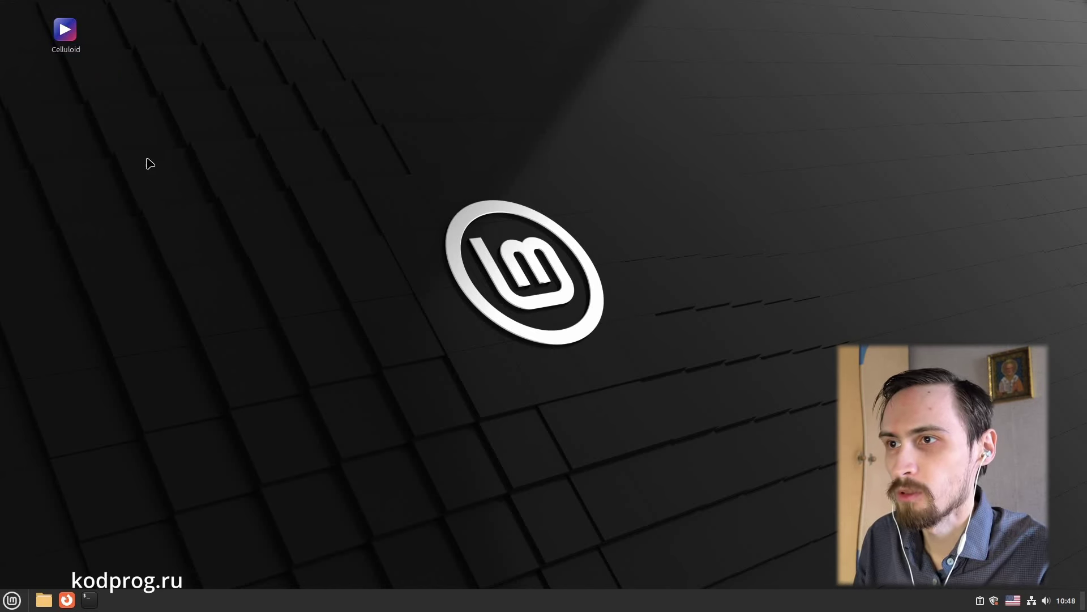
{"action": "left_click_drag", "start_coordinate": [49, 45], "coordinate": [90, 195]}
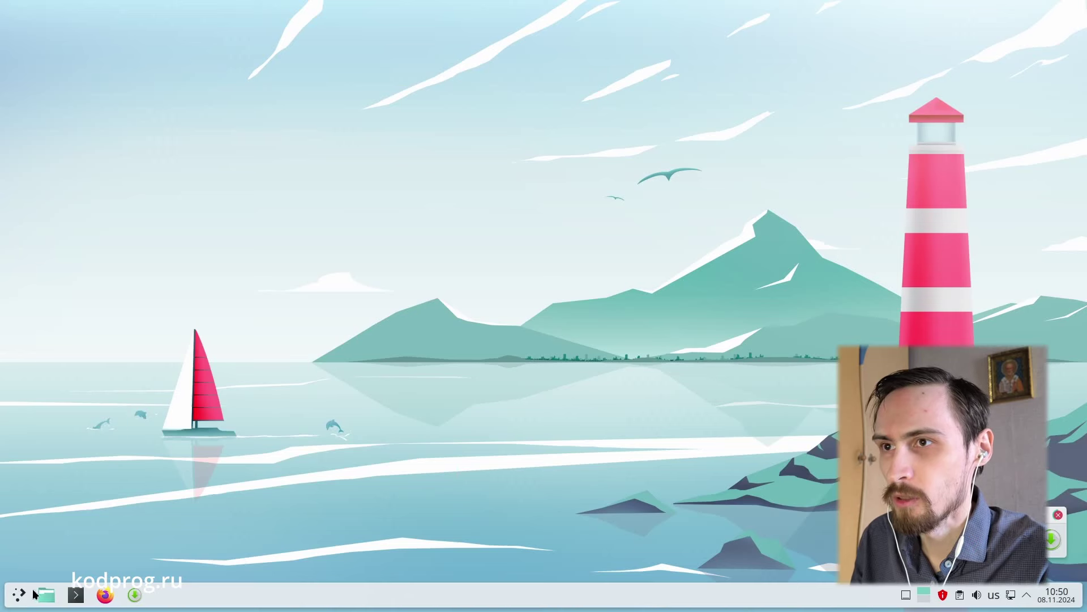
{"action": "left_click", "coordinate": [11, 595]}
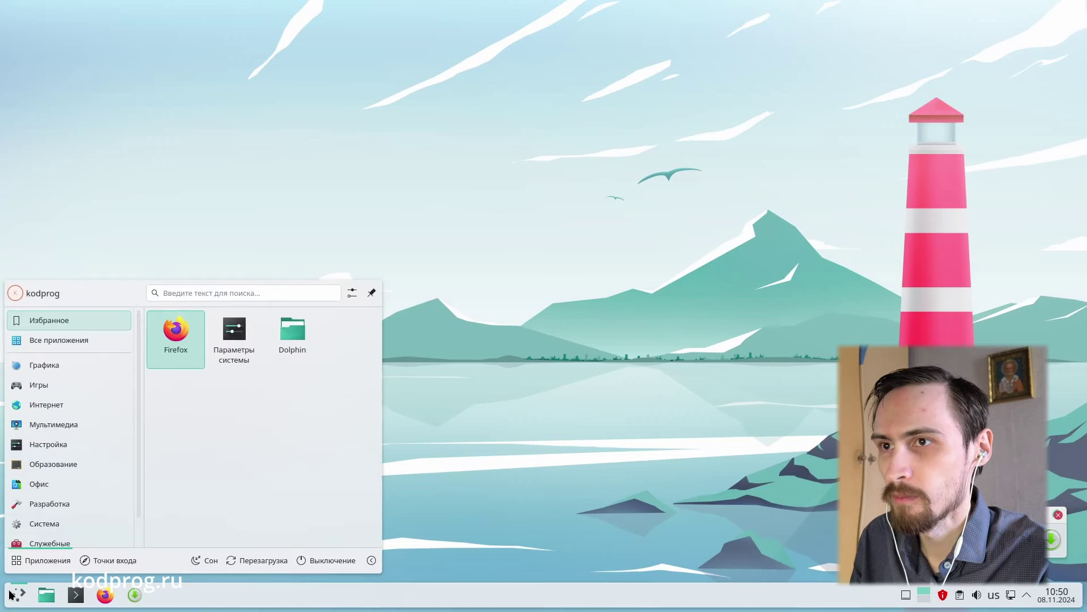
Step: Add a Firefox desktop icon, move it to the middle, launch it, and type 'графические окружения'
{"action": "right_click", "coordinate": [181, 335]}
{"action": "left_click", "coordinate": [251, 395]}
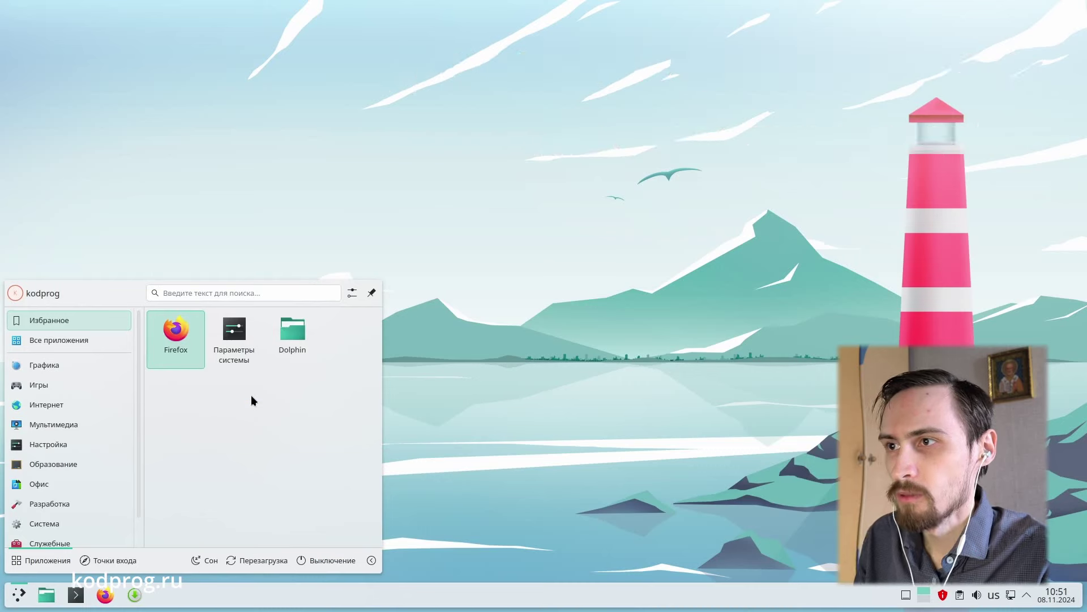
{"action": "left_click", "coordinate": [45, 33]}
{"action": "left_click_drag", "start_coordinate": [46, 33], "coordinate": [450, 254]}
{"action": "double_click", "coordinate": [476, 220]}
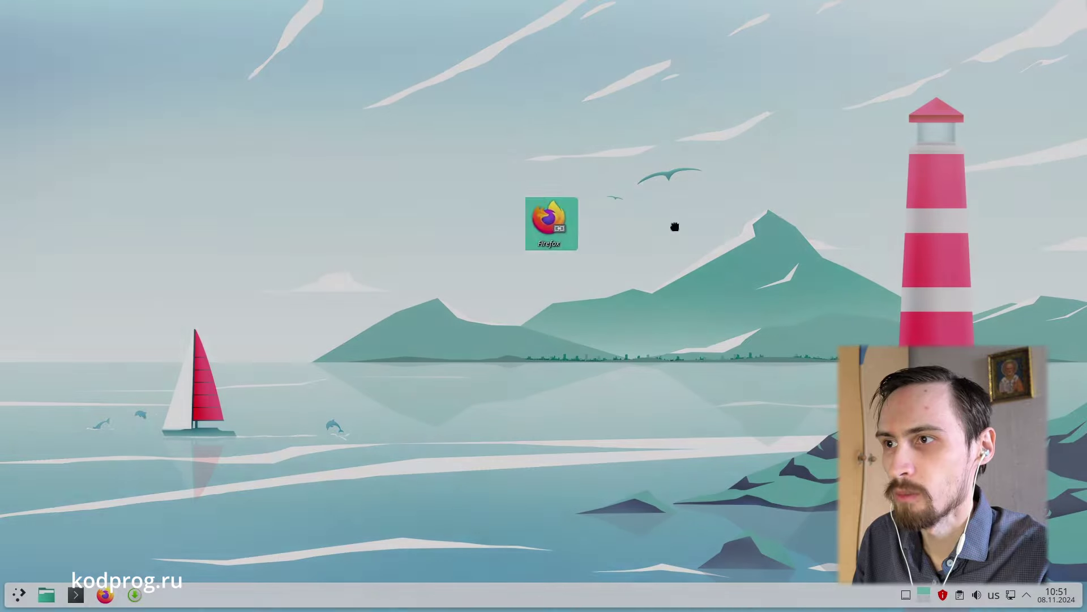
{"action": "key", "text": "alt+shift"}
{"action": "type", "text": "графические"}
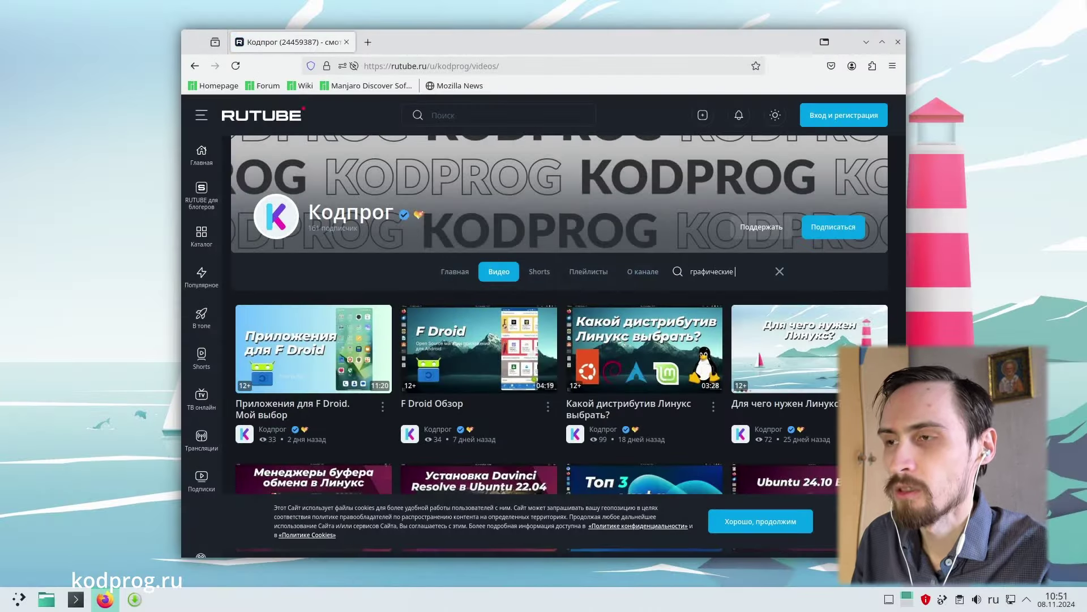
{"action": "type", "text": " окружения"}
Step: Run the channel search, open 'Какое окружение Линукс выбрать 2024', and play it fullscreen
{"action": "key", "text": "Return"}
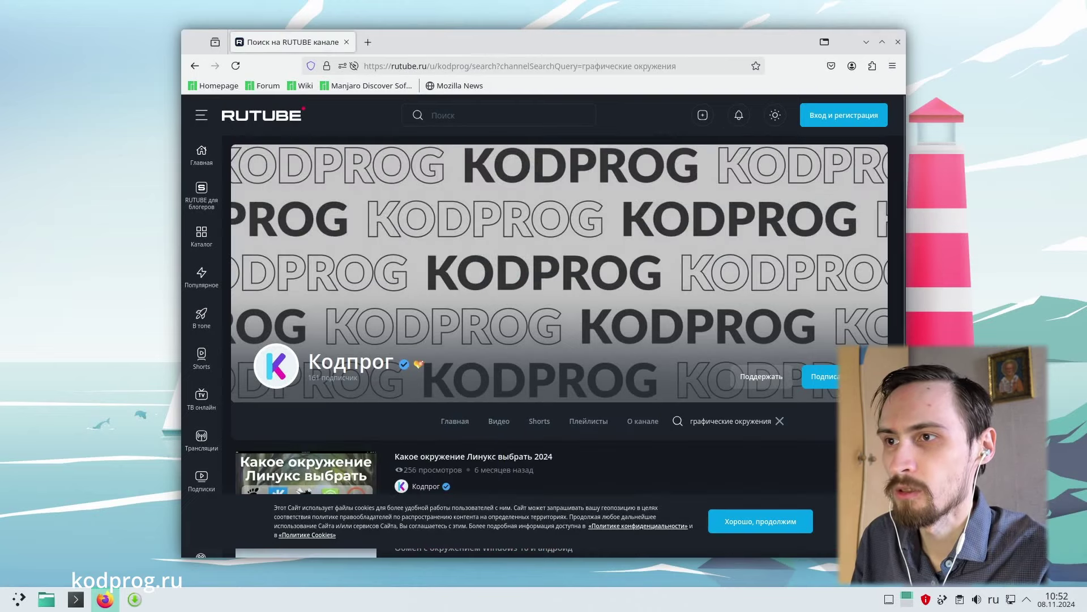
{"action": "scroll", "coordinate": [593, 317], "scroll_direction": "down", "scroll_amount": 3}
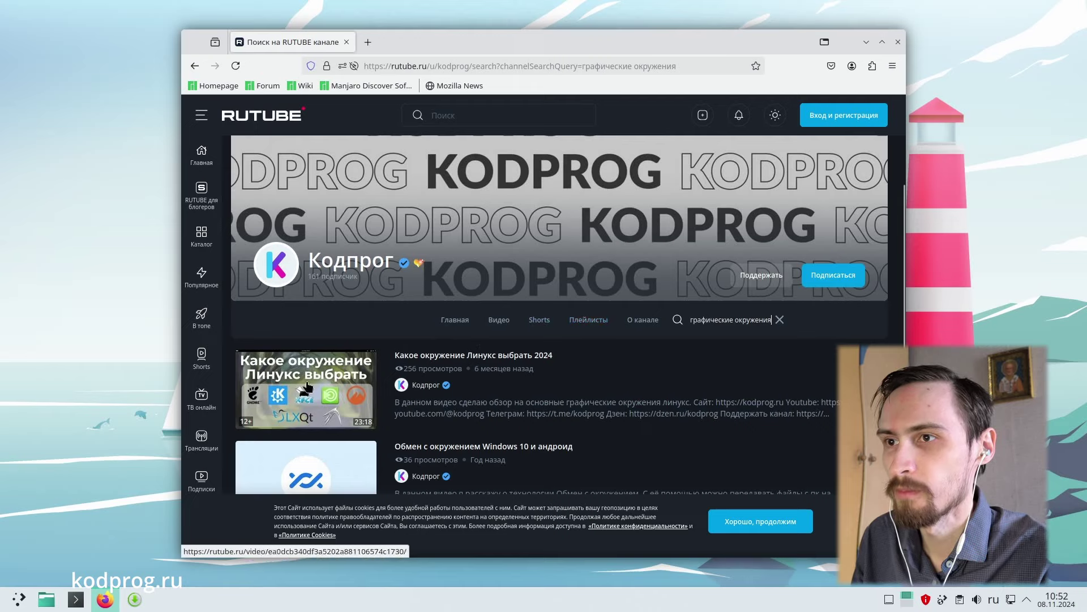
{"action": "left_click", "coordinate": [371, 390]}
{"action": "double_click", "coordinate": [357, 401]}
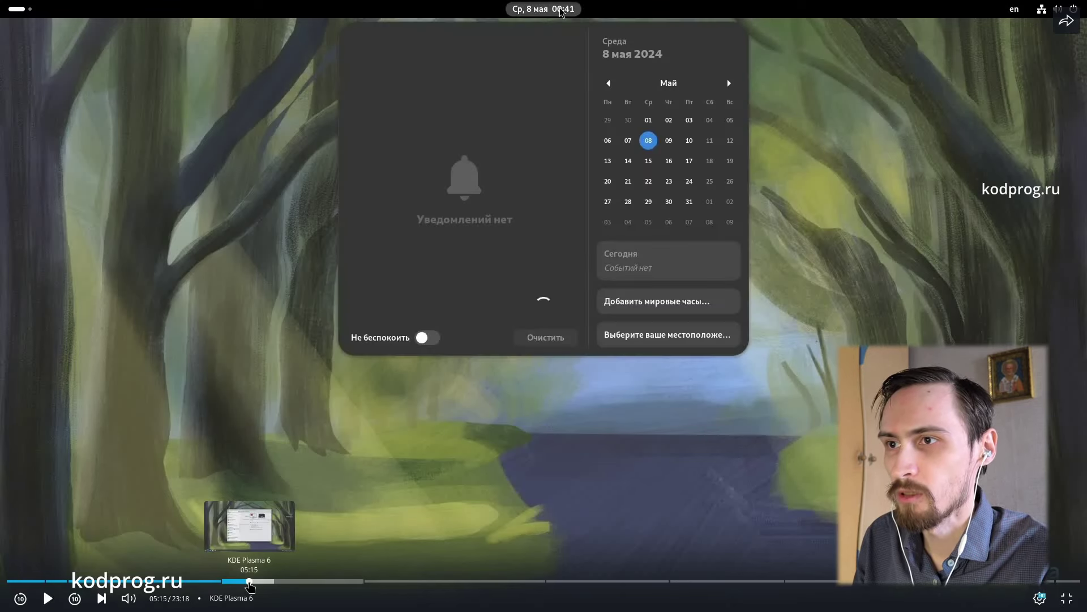
Step: Skip through the video's KDE Plasma 6, Mate and Cinnamon sections, reaching 15:55
{"action": "left_click", "coordinate": [249, 581]}
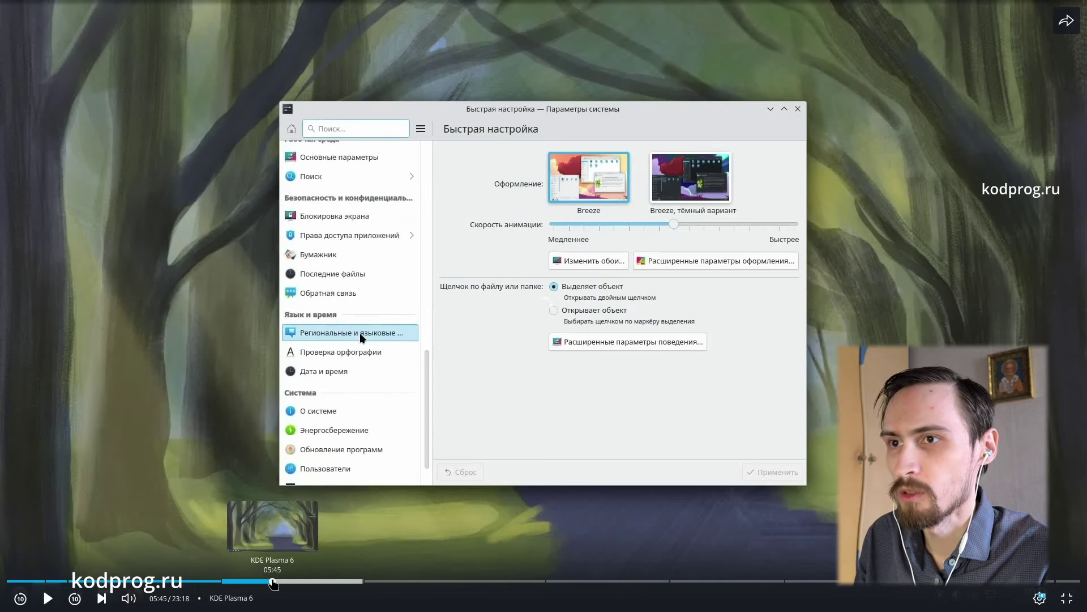
{"action": "left_click_drag", "start_coordinate": [272, 582], "coordinate": [432, 582]}
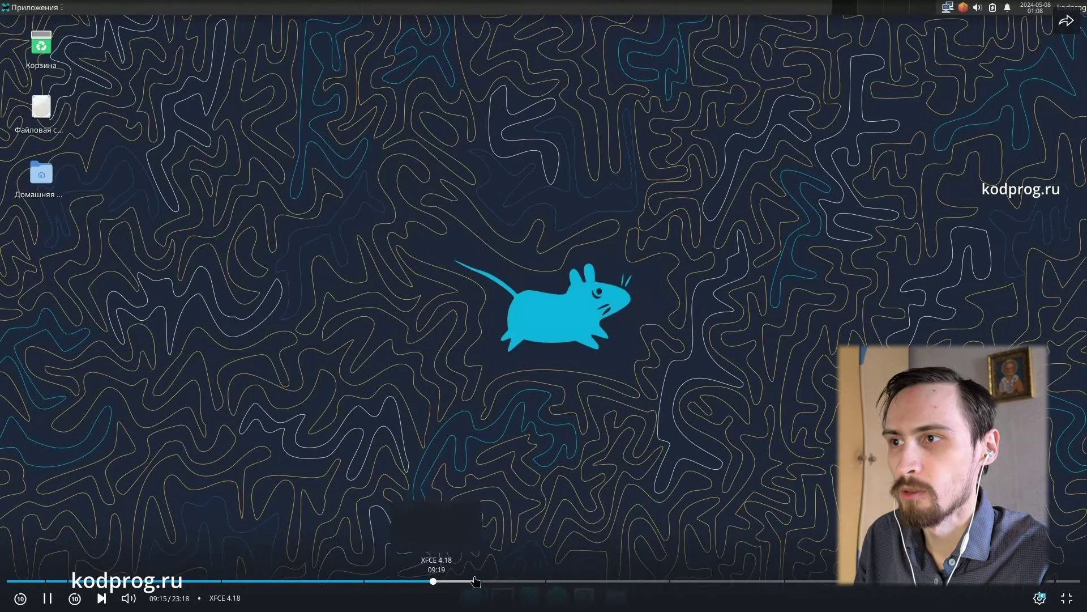
{"action": "left_click_drag", "start_coordinate": [560, 581], "coordinate": [616, 580]}
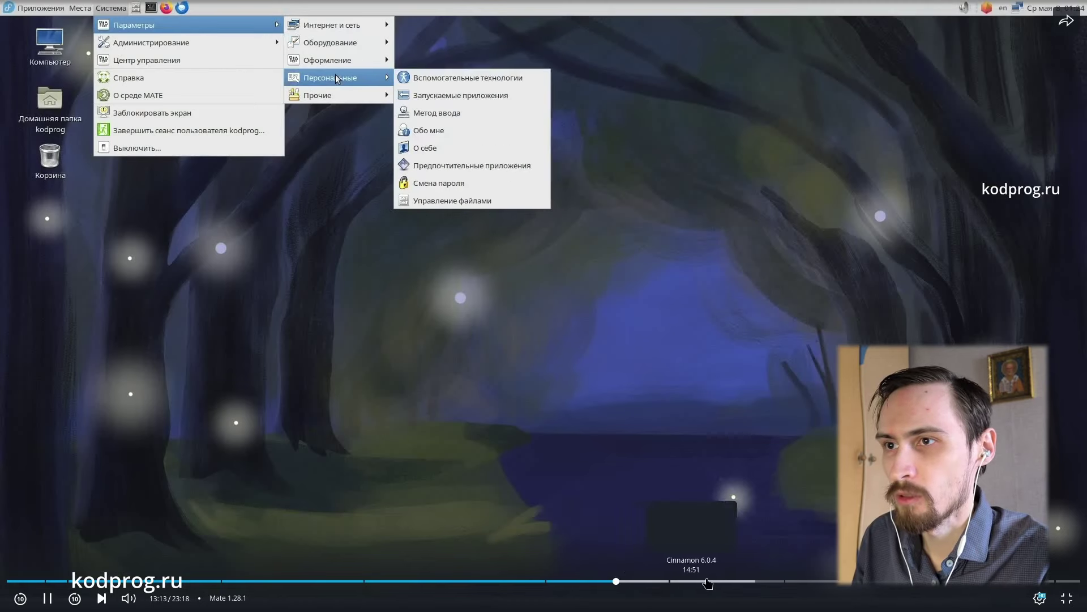
{"action": "left_click", "coordinate": [708, 581]}
{"action": "left_click", "coordinate": [741, 581]}
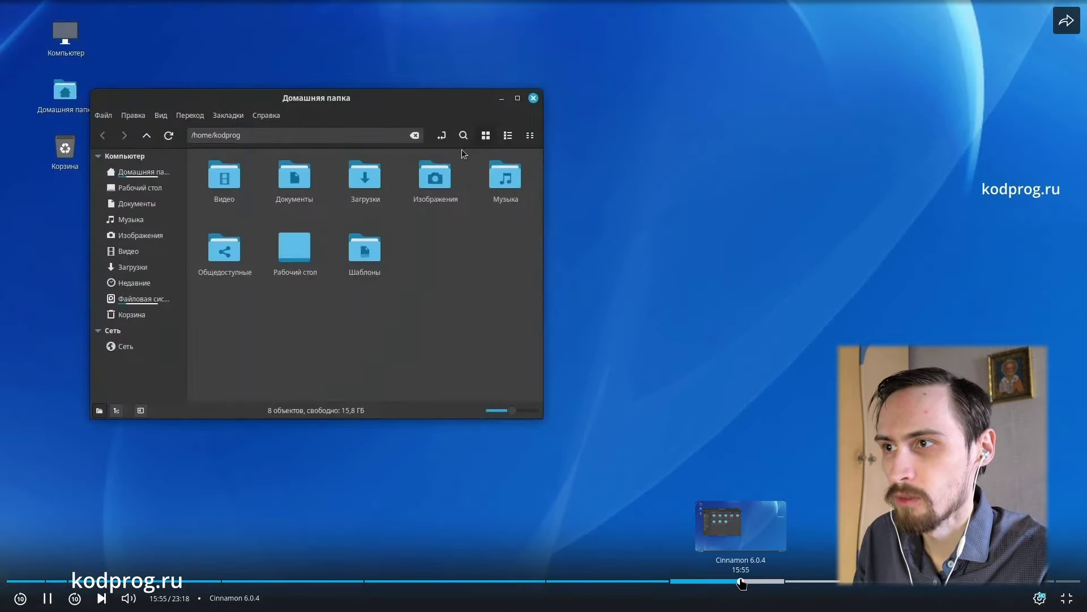
Step: Jump through the LXQT and LXDE sections to 21:36, then exit fullscreen and pause
{"action": "left_click", "coordinate": [814, 581]}
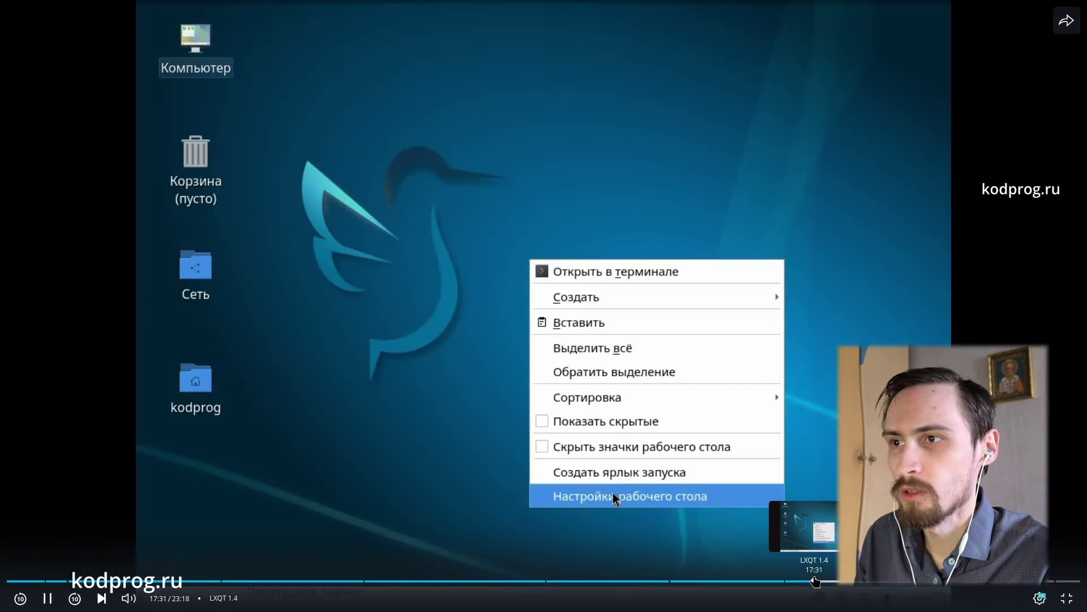
{"action": "left_click", "coordinate": [851, 581]}
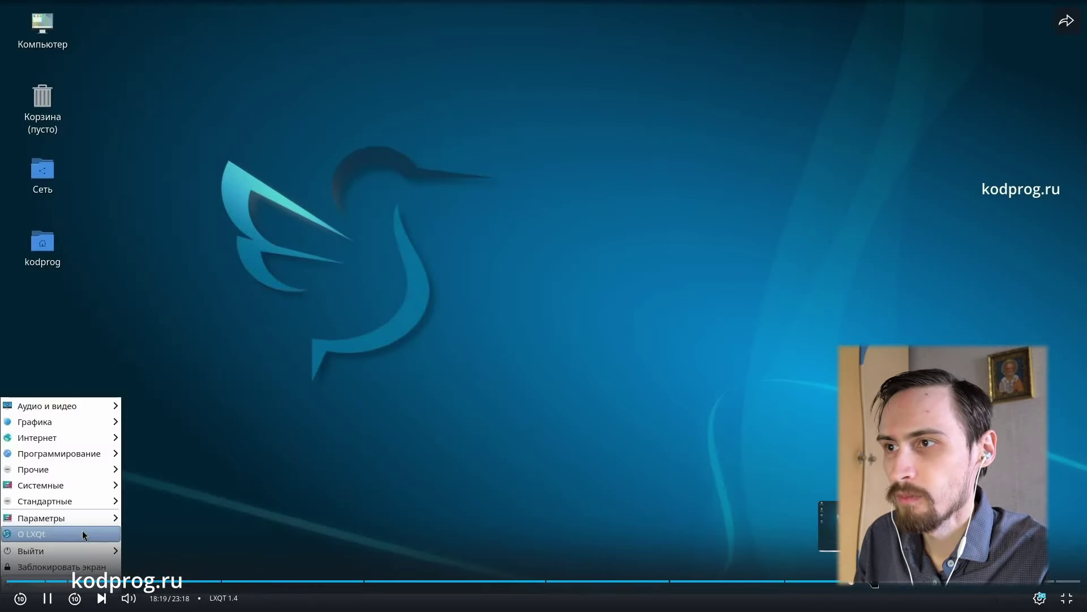
{"action": "left_click", "coordinate": [973, 581]}
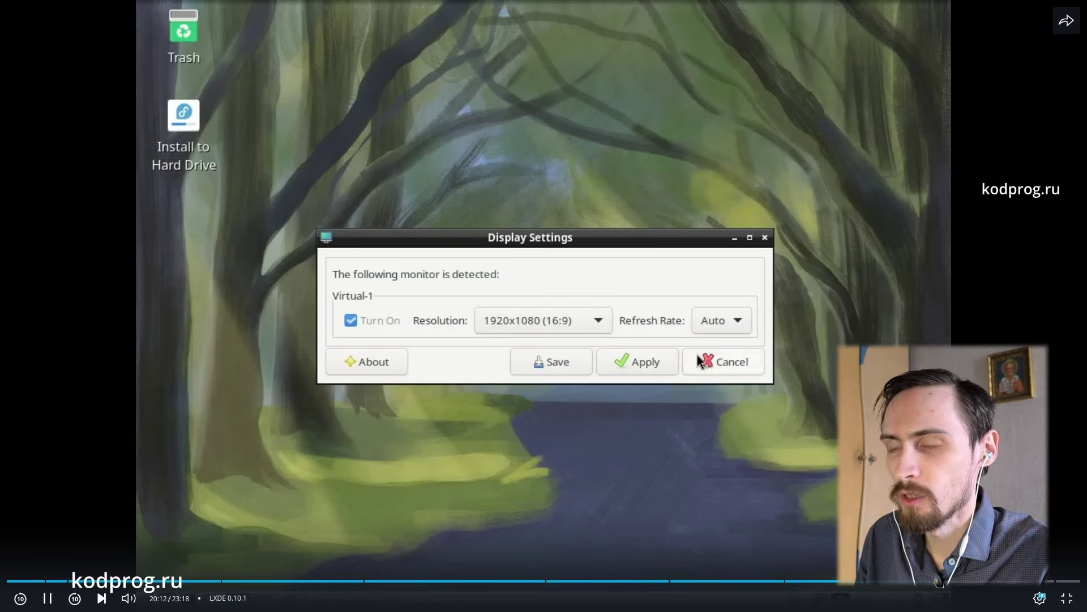
{"action": "key", "text": "space"}
{"action": "left_click", "coordinate": [644, 367]}
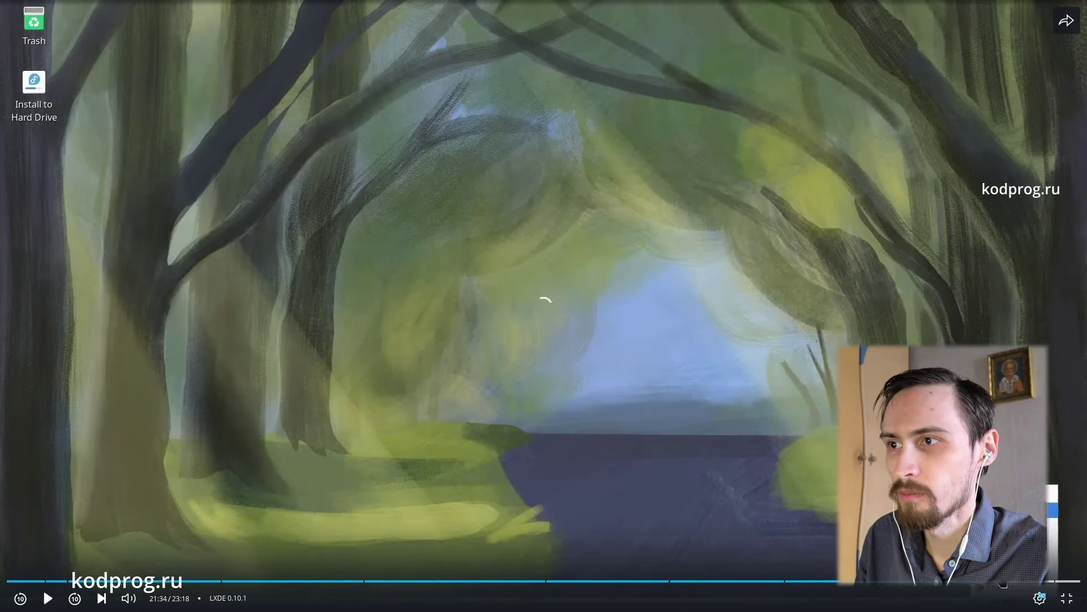
{"action": "left_click", "coordinate": [997, 582]}
{"action": "left_click", "coordinate": [1067, 599]}
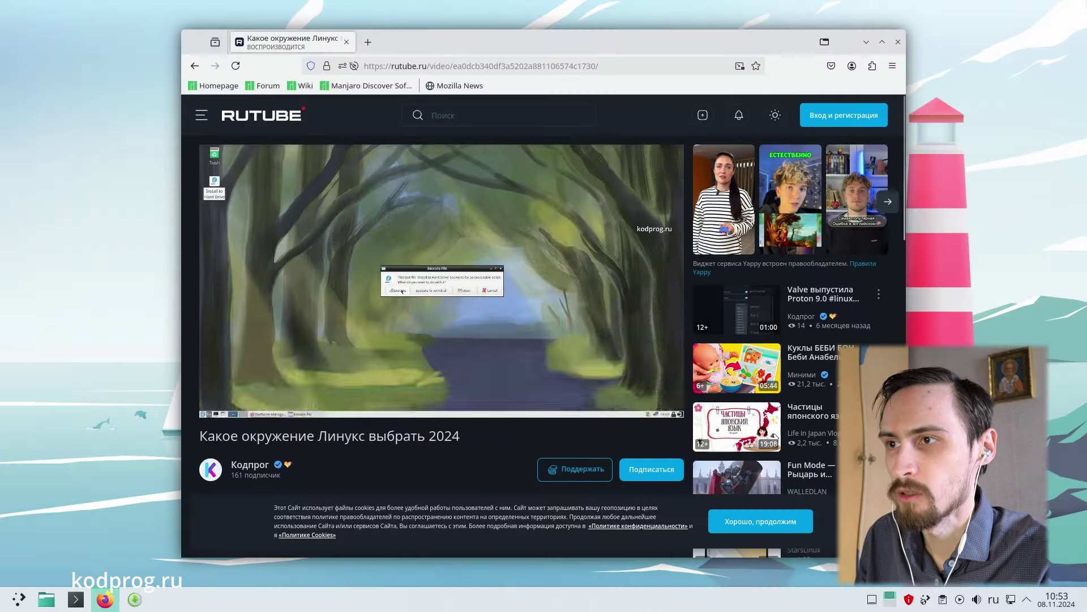
{"action": "key", "text": "space"}
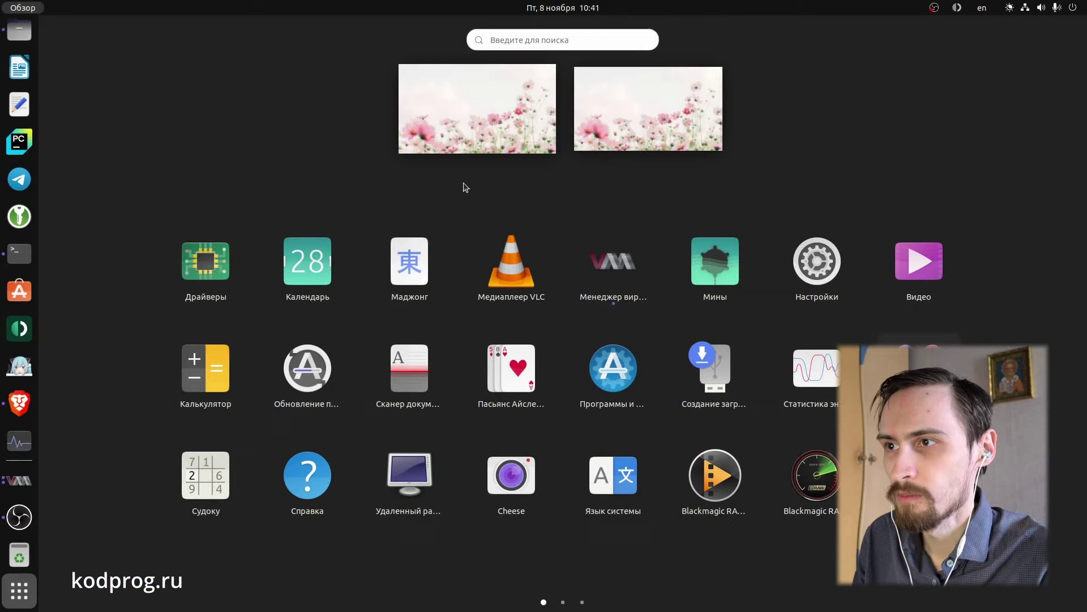
Step: Open the Drivers app from Activities, keep nvidia-driver-550, and close Software & Updates
{"action": "type", "text": "l"}
{"action": "key", "text": "BackSpace"}
{"action": "key", "text": "super+space"}
{"action": "type", "text": "д"}
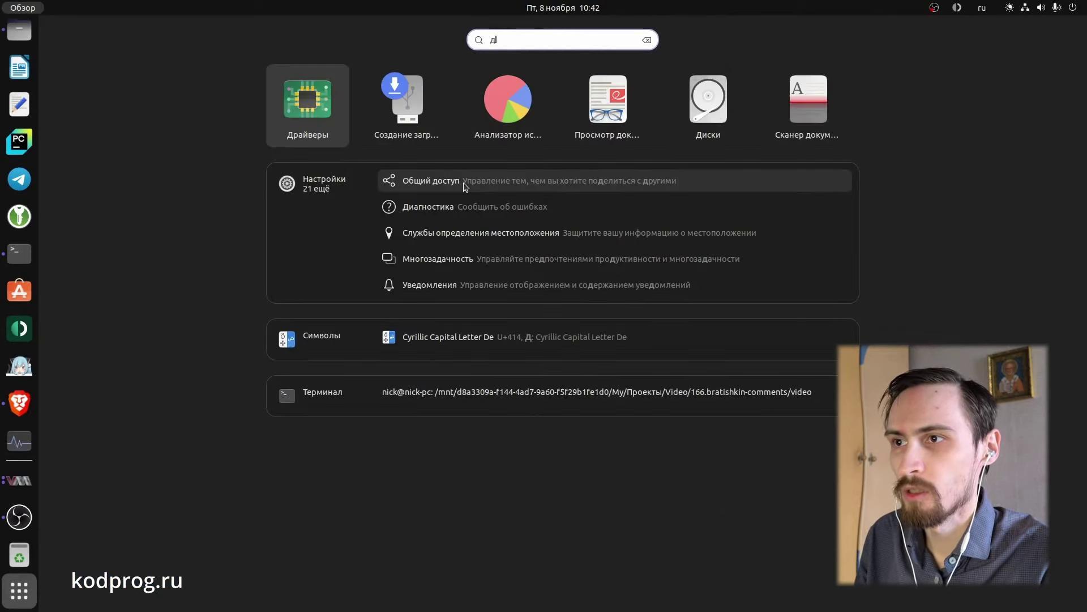
{"action": "key", "text": "super"}
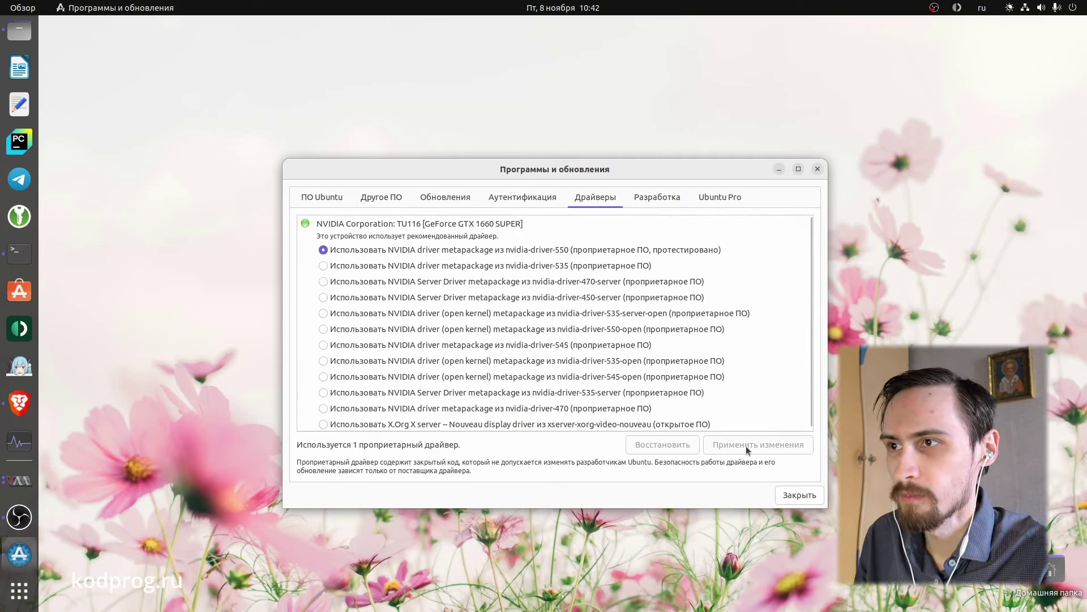
{"action": "left_click", "coordinate": [798, 496]}
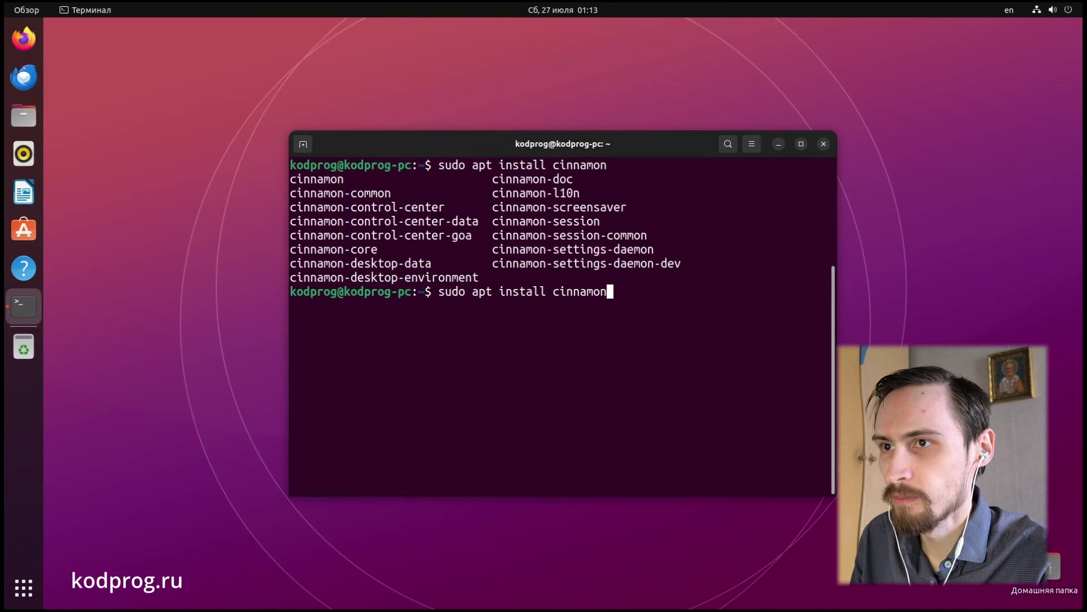
Step: Install the Cinnamon desktop with sudo apt install cinnamon and confirm the packages
{"action": "key", "text": "ctrl+l"}
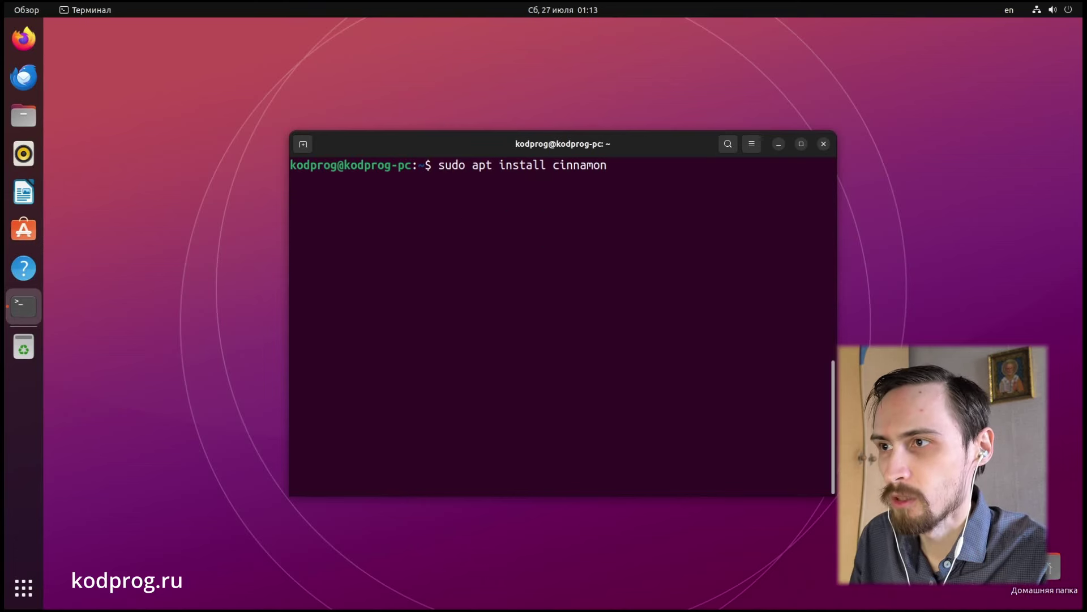
{"action": "key", "text": "Return"}
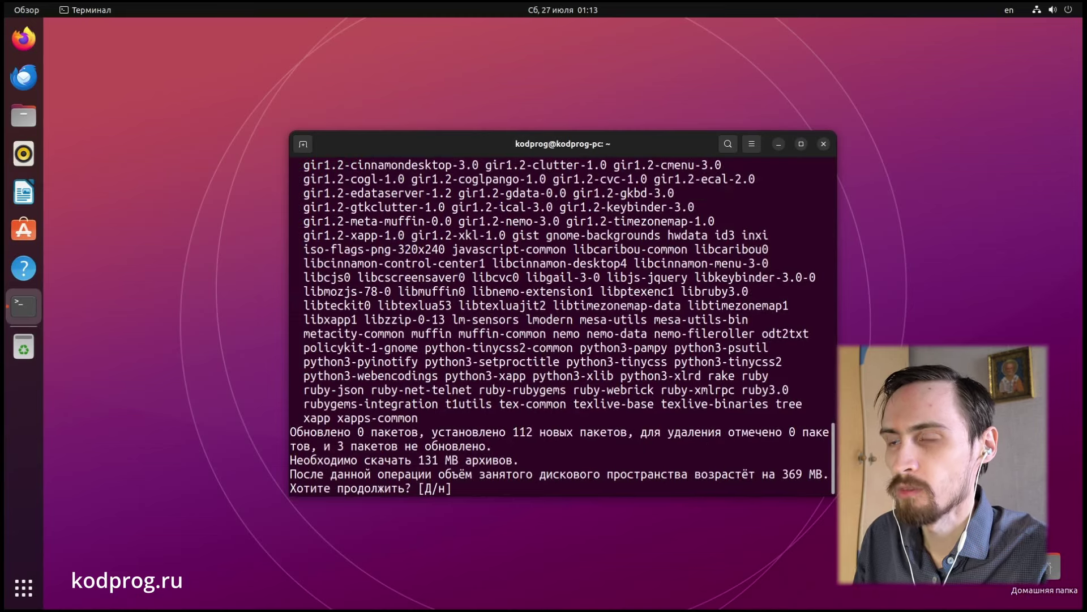
{"action": "key", "text": "Return"}
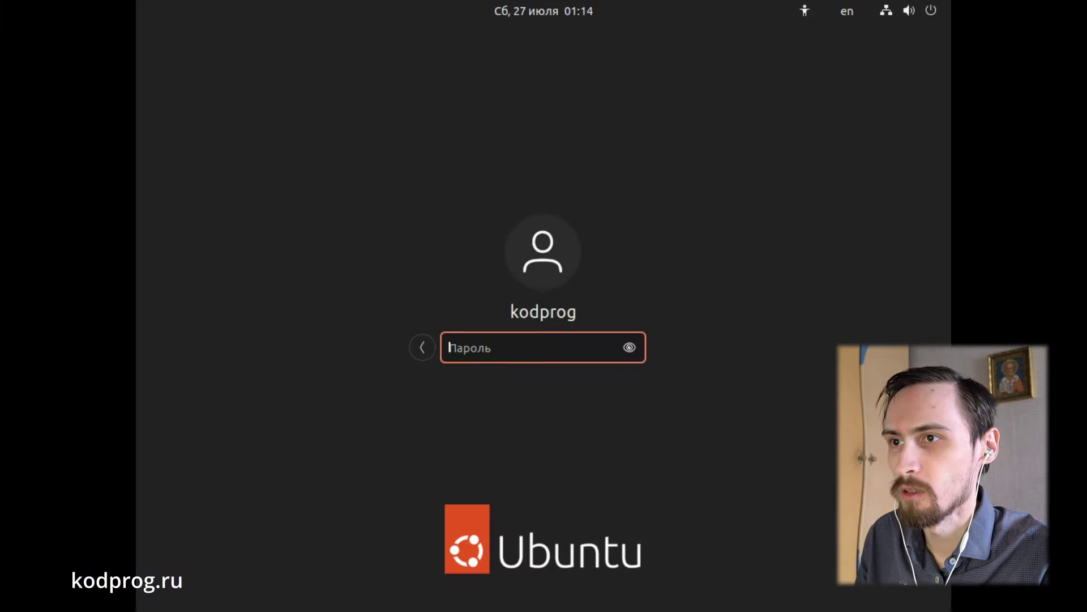
Step: Log into the Cinnamon session with the account password and set the mouse pointer theme to DMZ-Black
{"action": "left_click", "coordinate": [914, 578]}
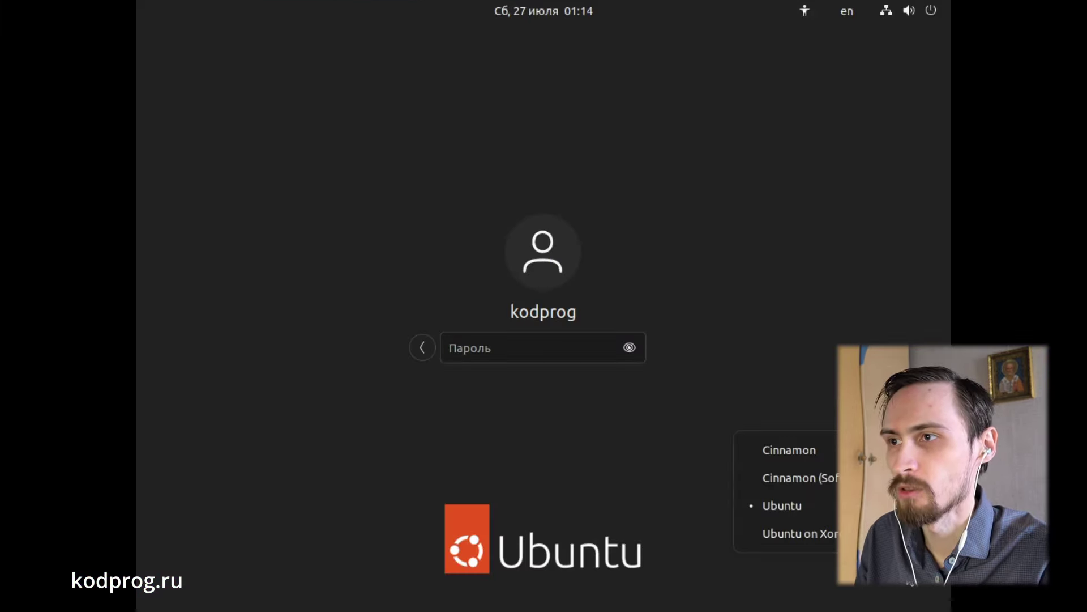
{"action": "left_click", "coordinate": [807, 453]}
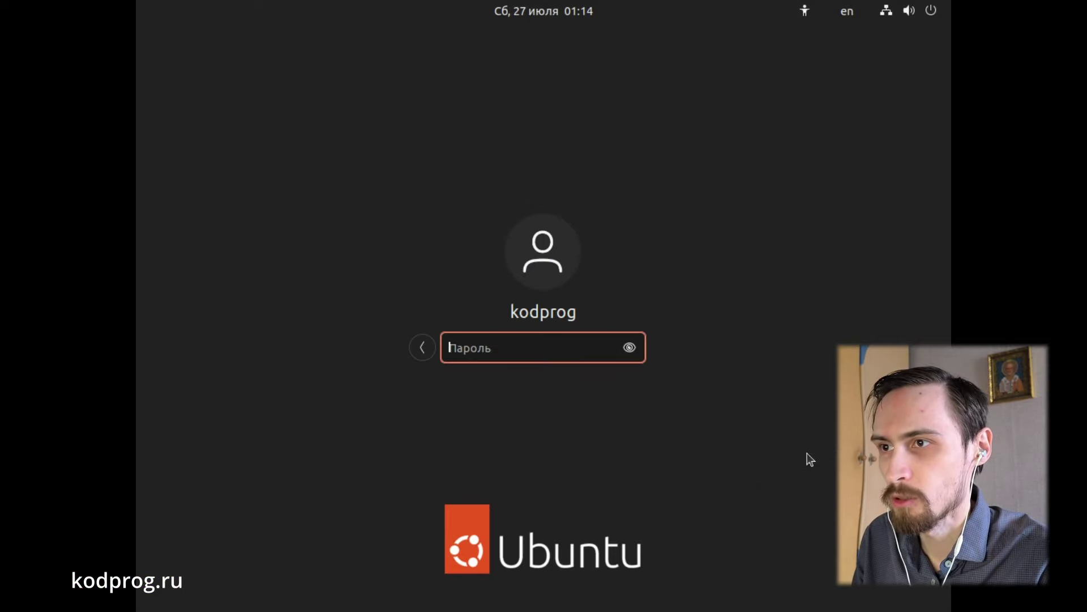
{"action": "type", "text": "********"}
{"action": "key", "text": "Return"}
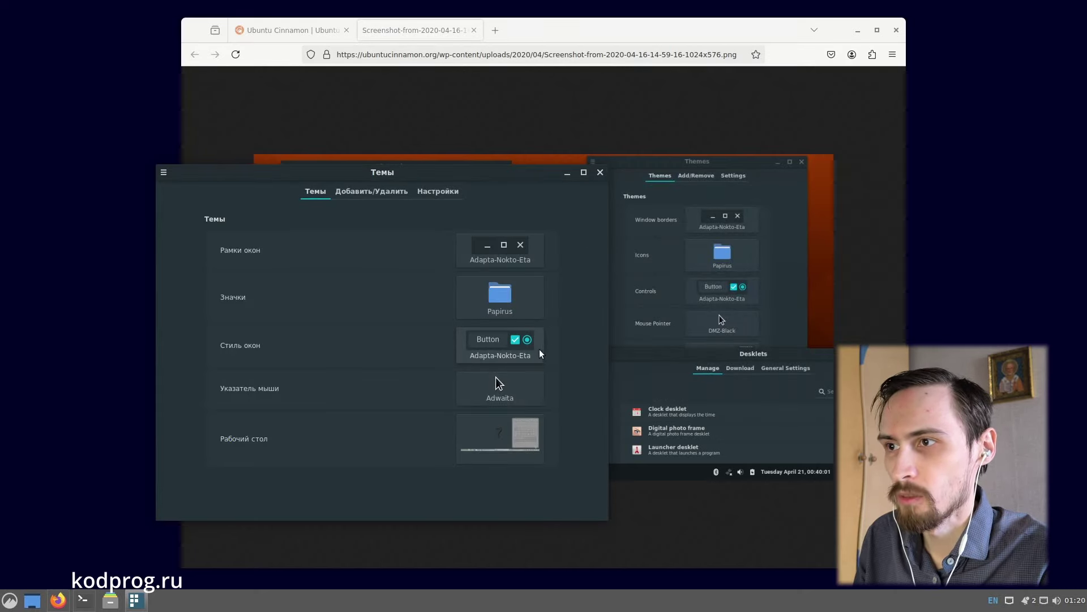
{"action": "left_click", "coordinate": [508, 387]}
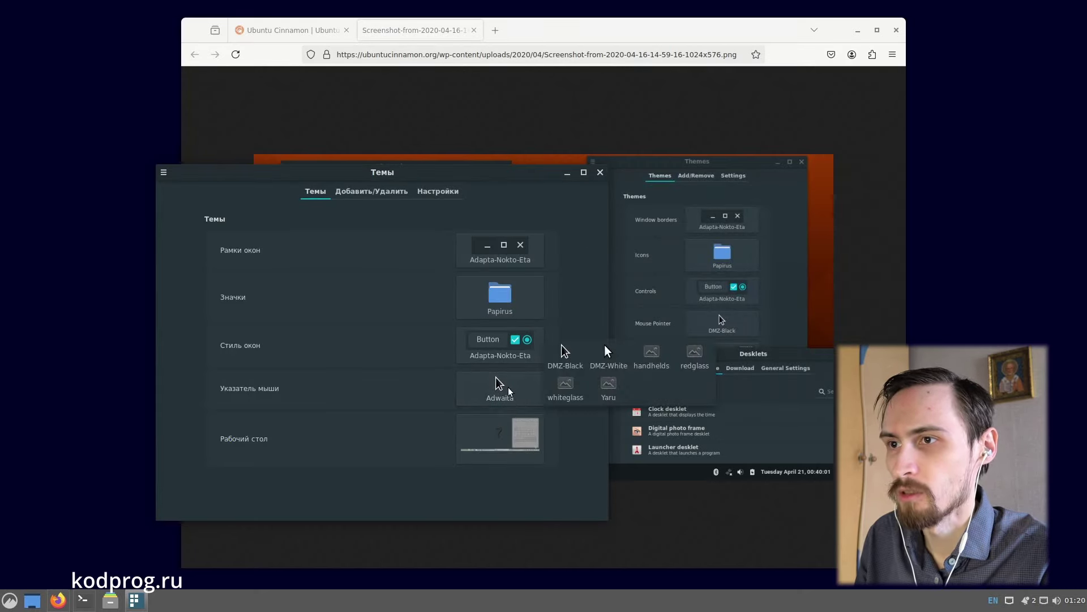
{"action": "left_click", "coordinate": [570, 359]}
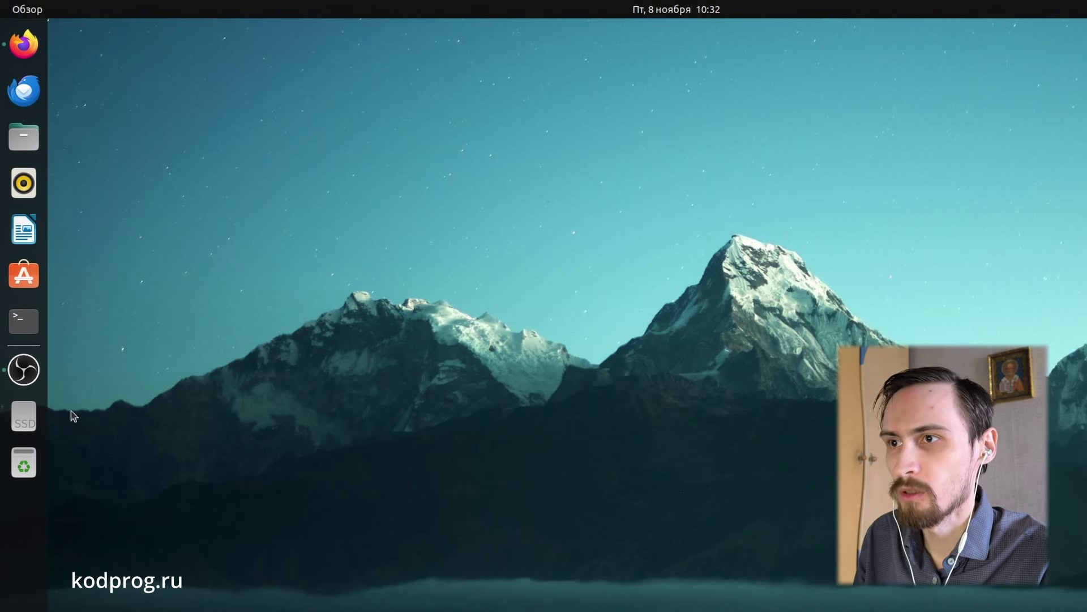
Step: Launch System Monitor, then move and enlarge its window toward the lower right
{"action": "key", "text": "super+a"}
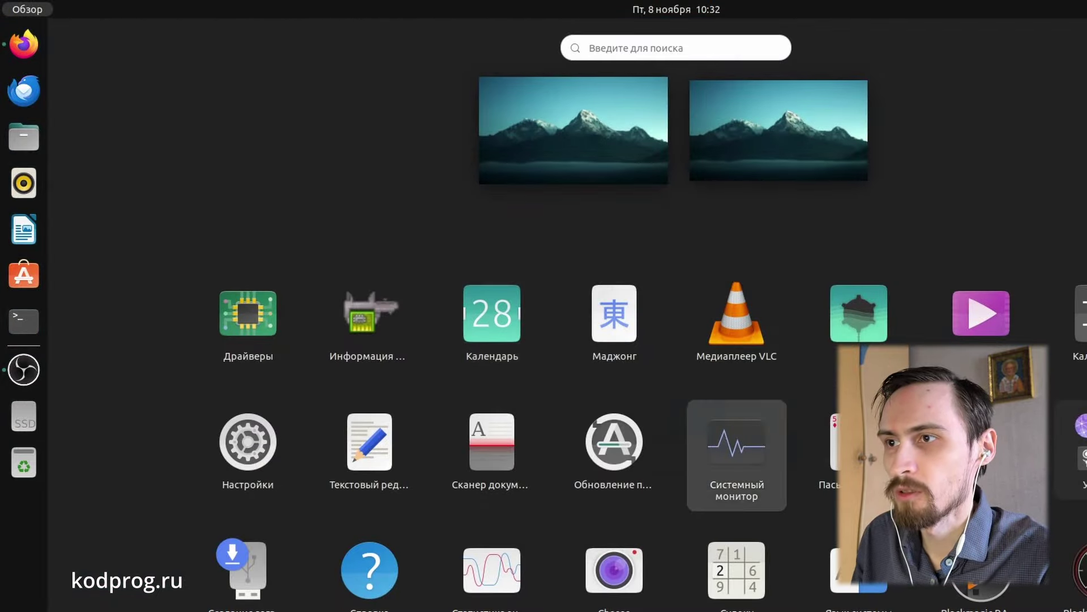
{"action": "left_click", "coordinate": [736, 445]}
{"action": "left_click_drag", "start_coordinate": [599, 161], "coordinate": [766, 230]}
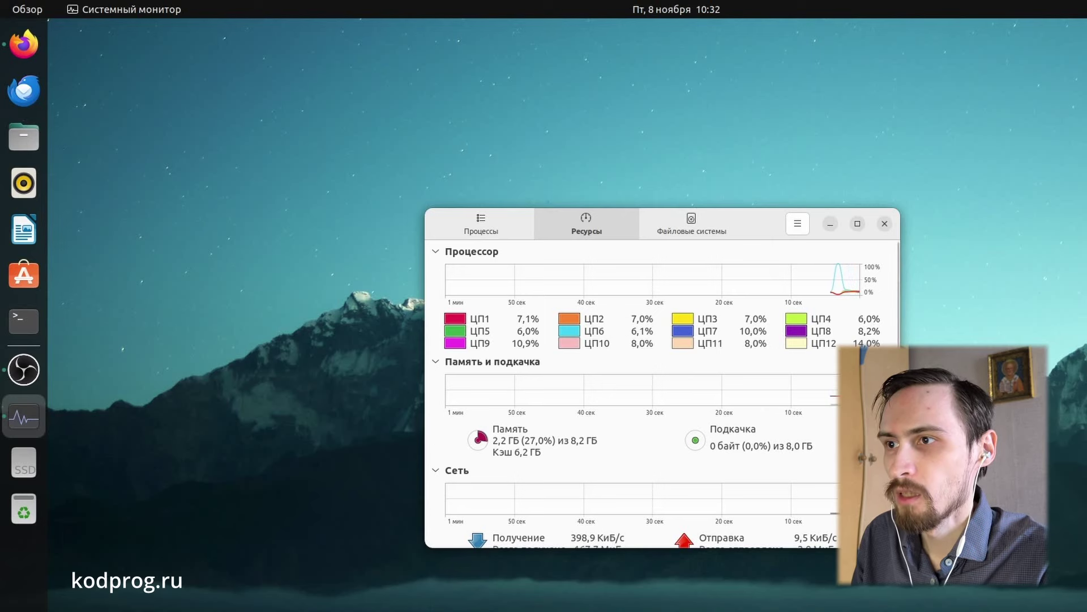
{"action": "left_click_drag", "start_coordinate": [900, 547], "coordinate": [1054, 611]}
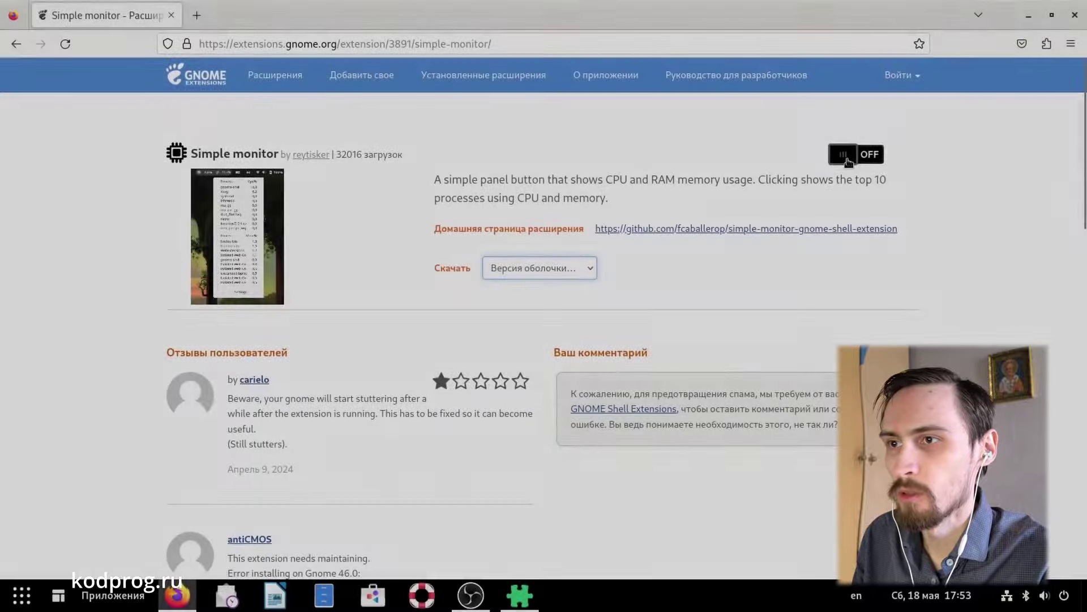
Step: Install and enable the Simple monitor extension, then view top CPU and memory processes
{"action": "left_click", "coordinate": [844, 156]}
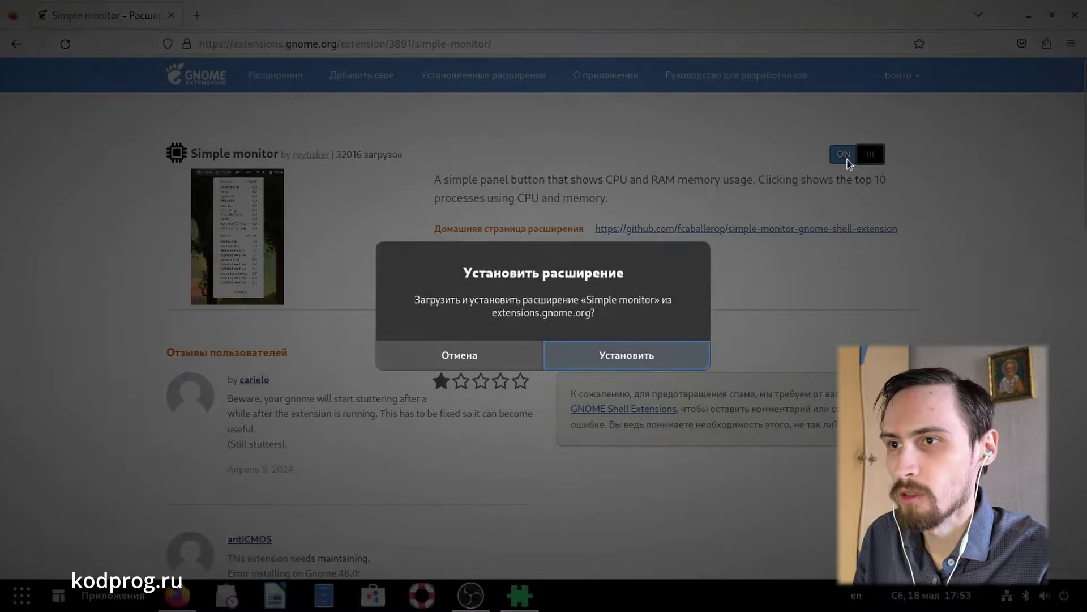
{"action": "left_click", "coordinate": [632, 345]}
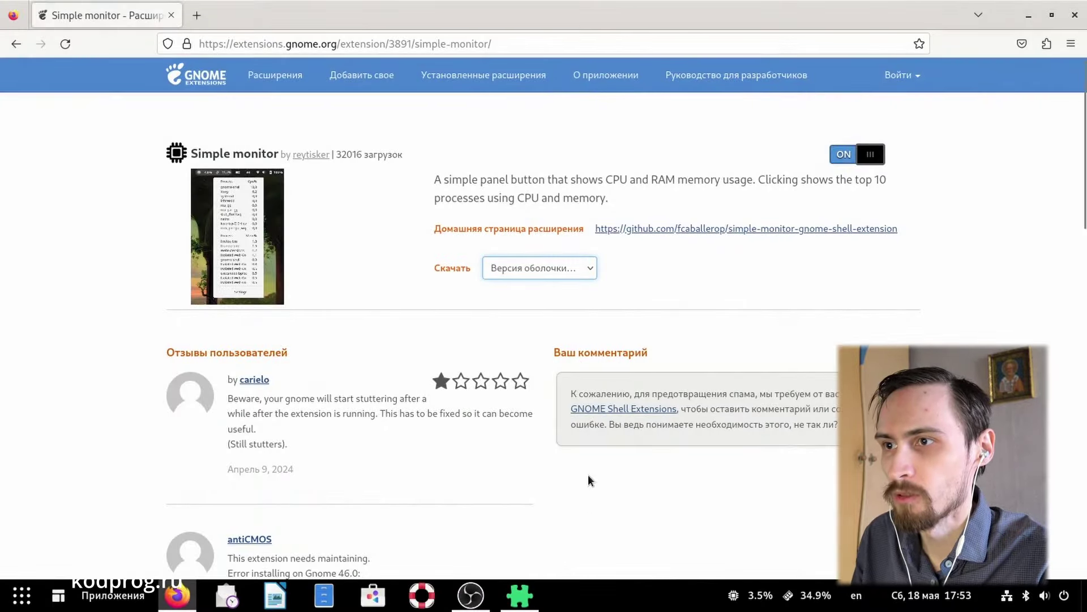
{"action": "left_click", "coordinate": [771, 605]}
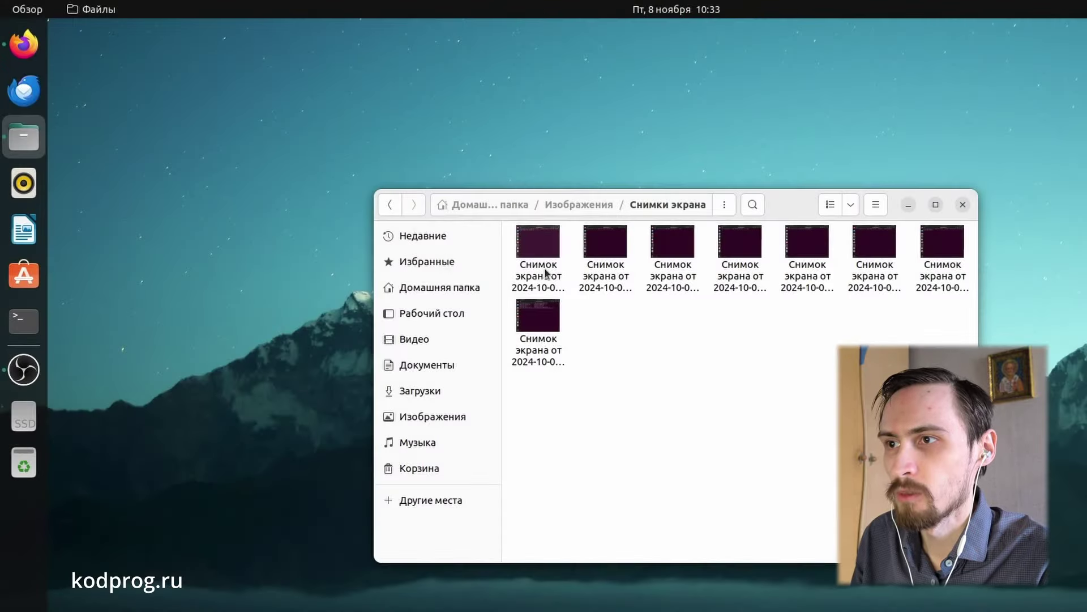
Step: Batch-rename the first five screenshots with a numbering-only template, replacing the original names
{"action": "left_click", "coordinate": [547, 274]}
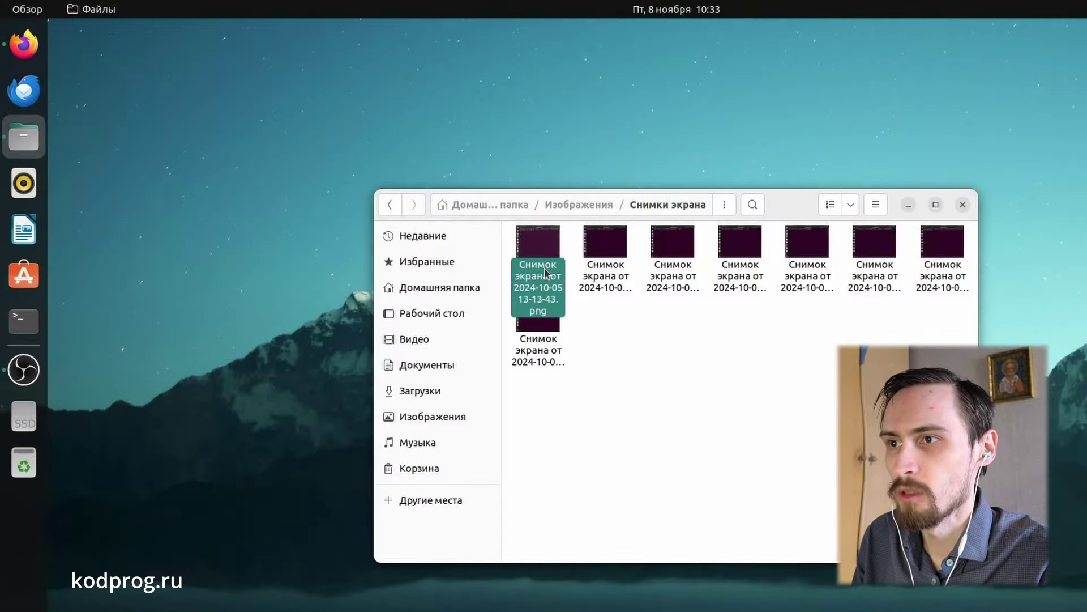
{"action": "left_click", "coordinate": [808, 274], "text": "shift"}
{"action": "right_click", "coordinate": [810, 276]}
{"action": "left_click", "coordinate": [849, 427]}
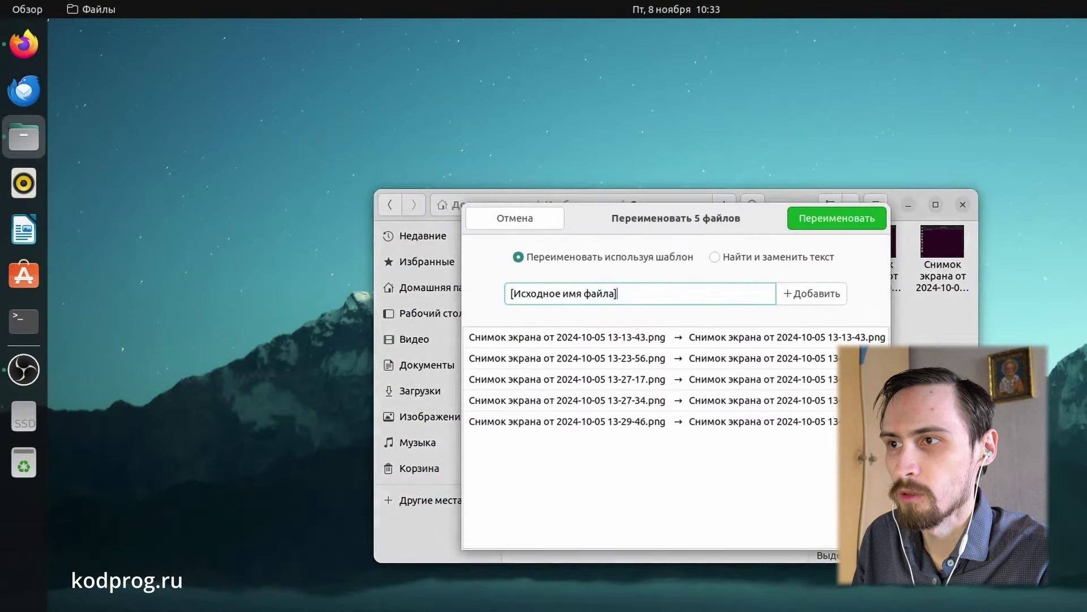
{"action": "left_click", "coordinate": [815, 293]}
{"action": "left_click", "coordinate": [756, 341]}
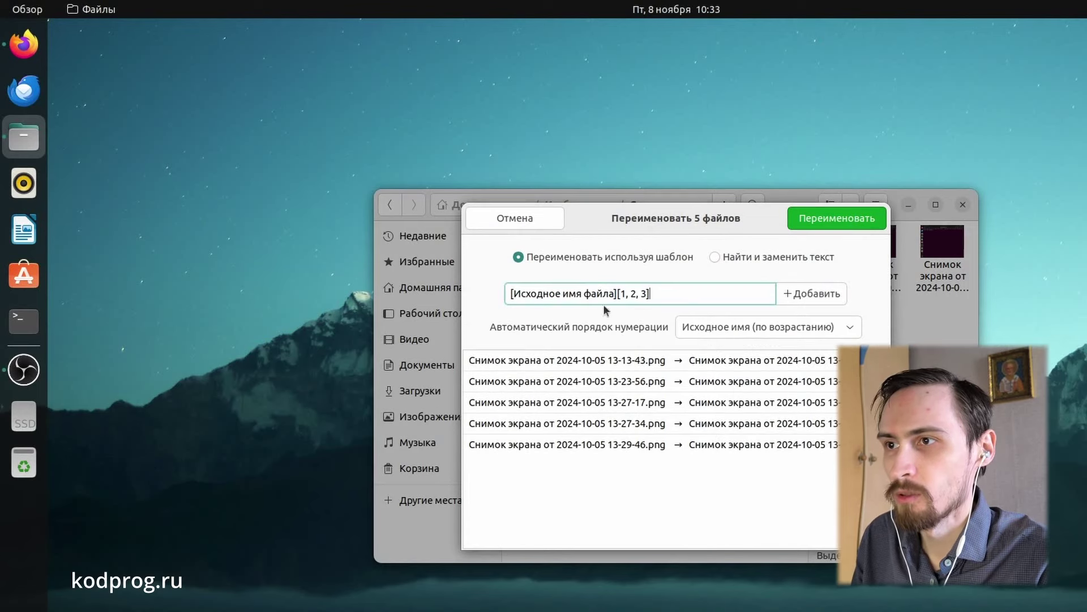
{"action": "left_click", "coordinate": [608, 294]}
{"action": "key", "text": "BackSpace"}
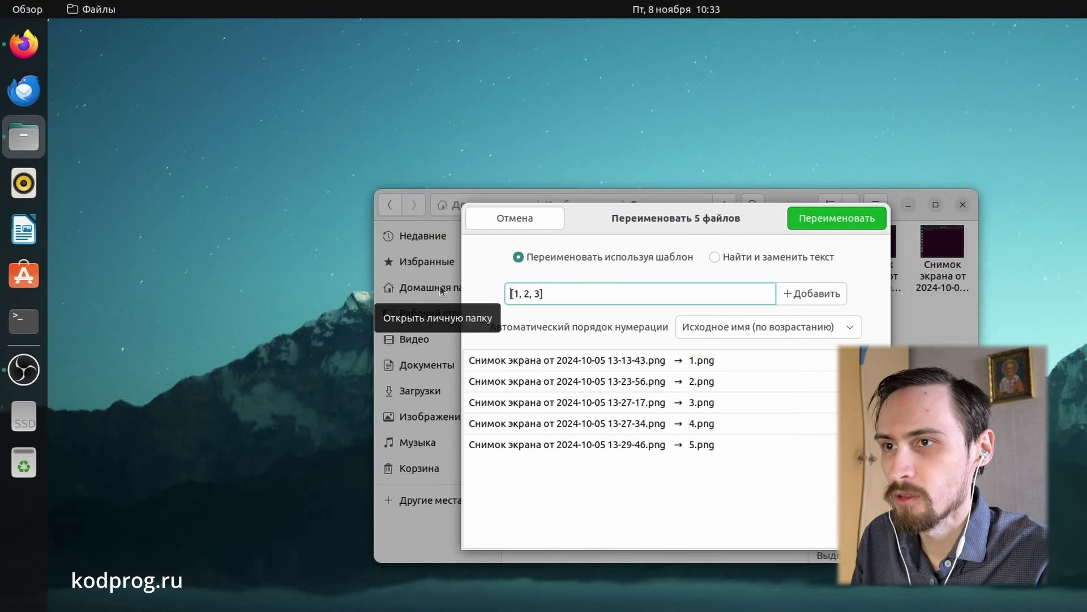
{"action": "left_click", "coordinate": [850, 225]}
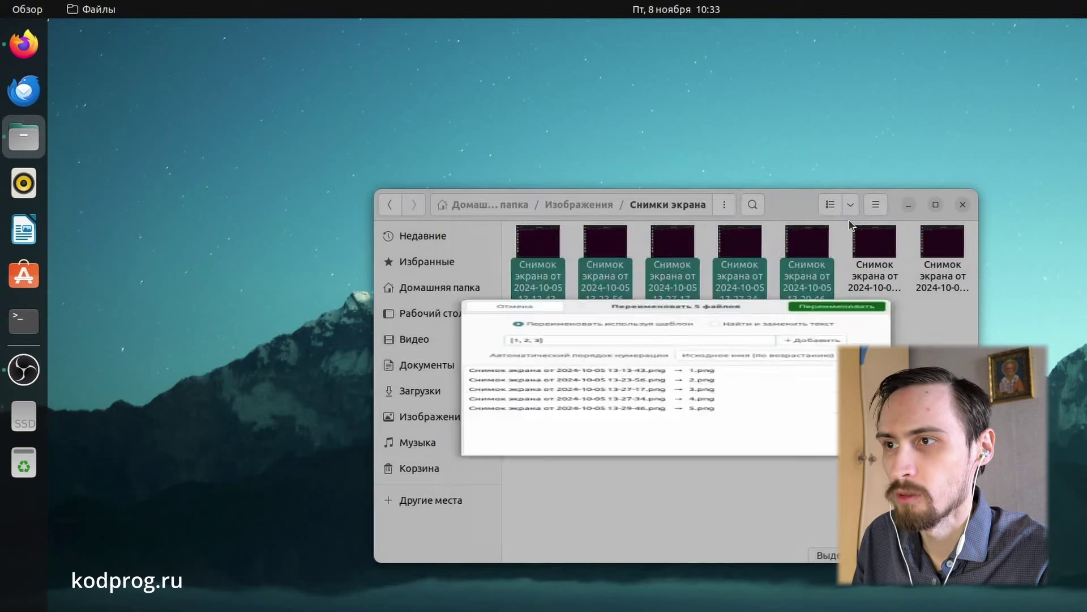
{"action": "left_click", "coordinate": [853, 332]}
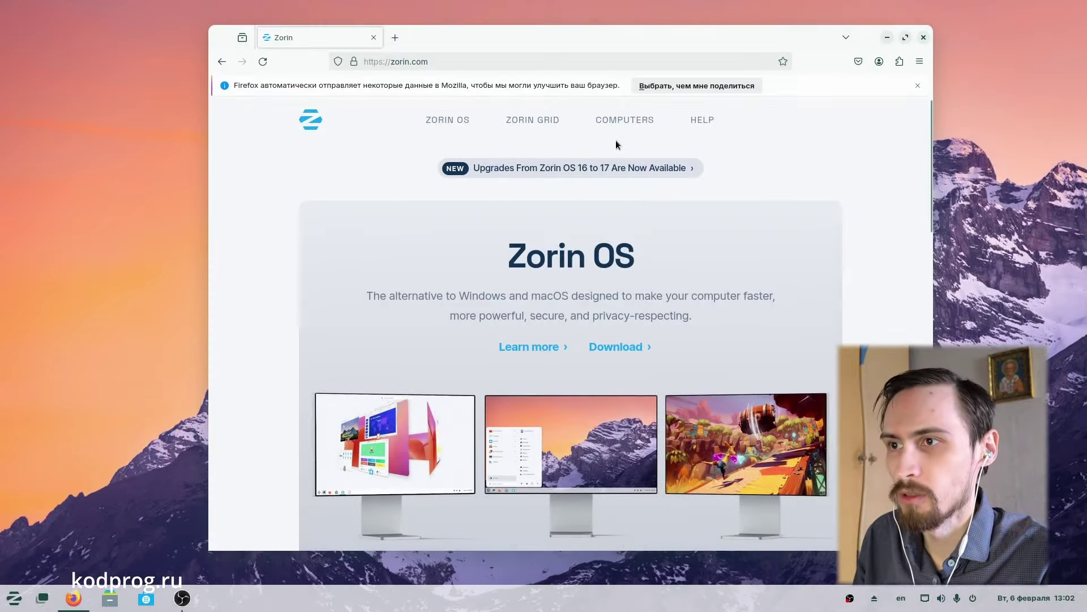
Step: Open the Zorin OS download page, then browse the Аудио и видео, Графика and Интернет menu categories
{"action": "left_click", "coordinate": [918, 85]}
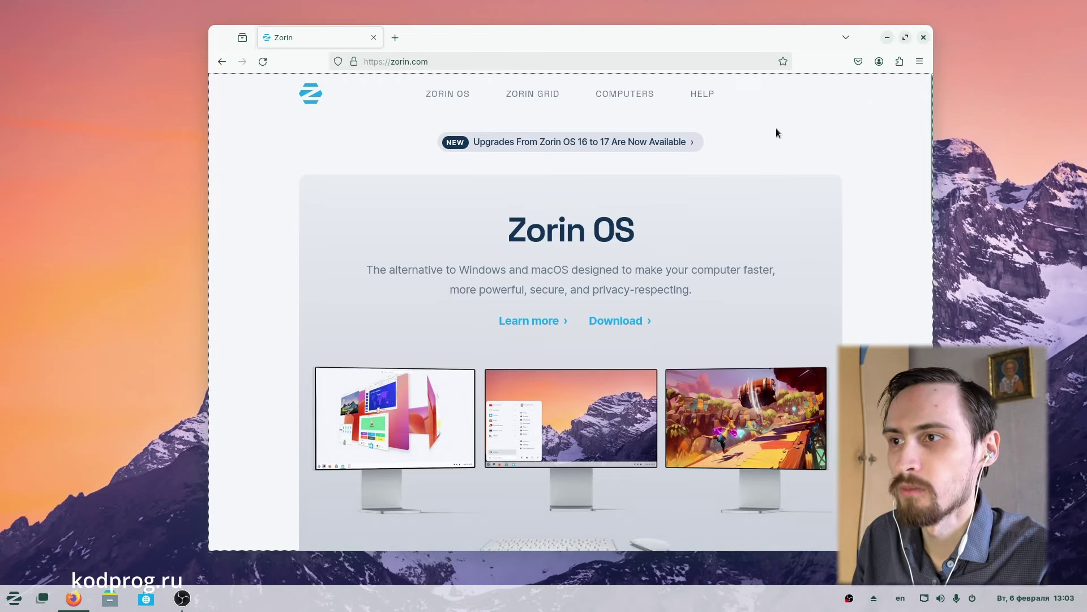
{"action": "left_click", "coordinate": [623, 326]}
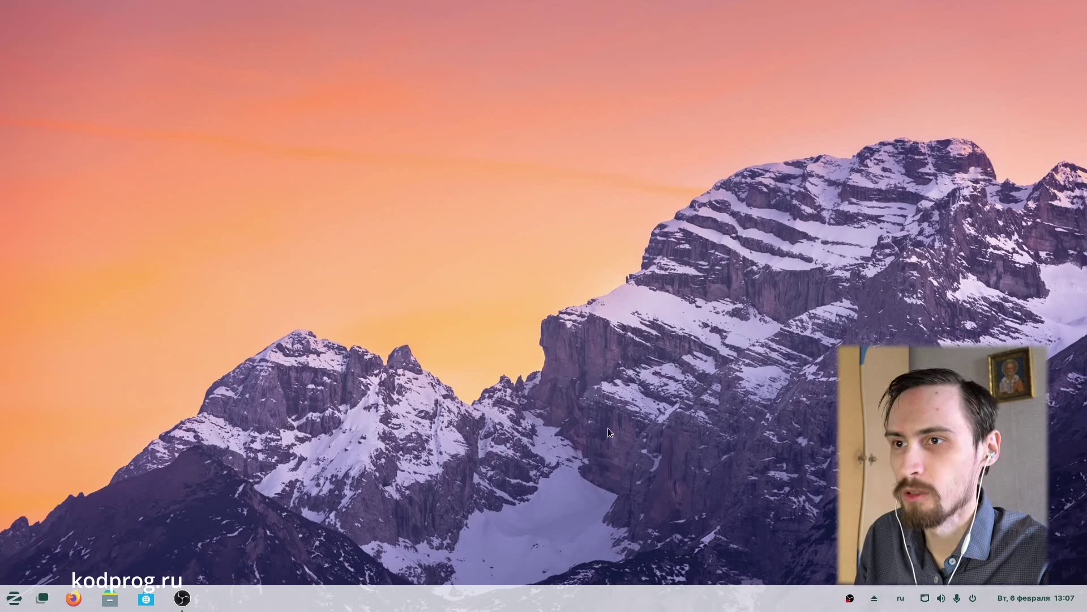
{"action": "left_click", "coordinate": [14, 598]}
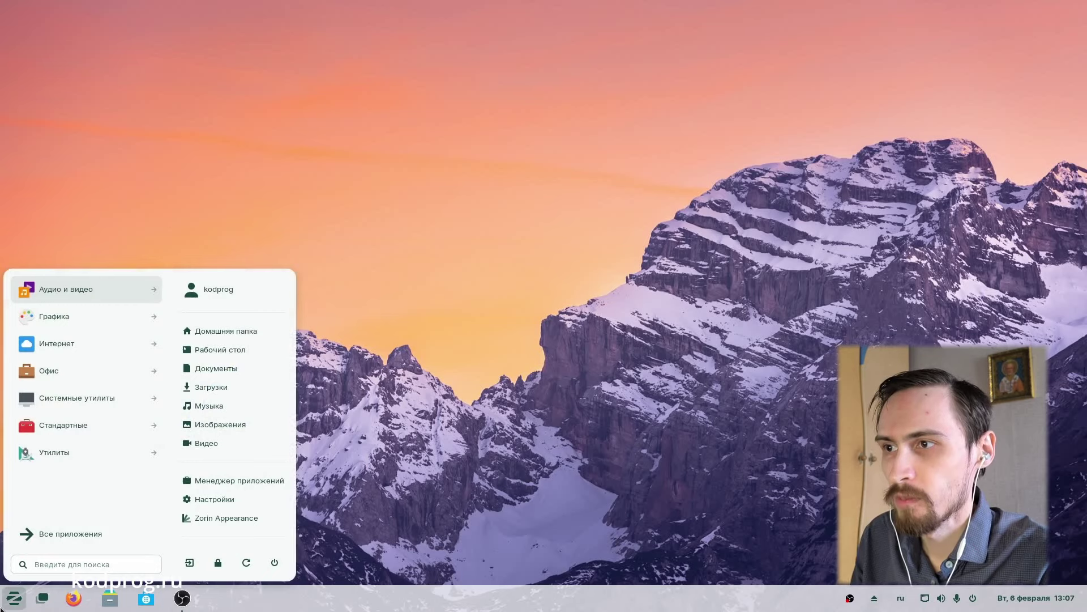
{"action": "left_click", "coordinate": [98, 297]}
{"action": "left_click", "coordinate": [36, 536]}
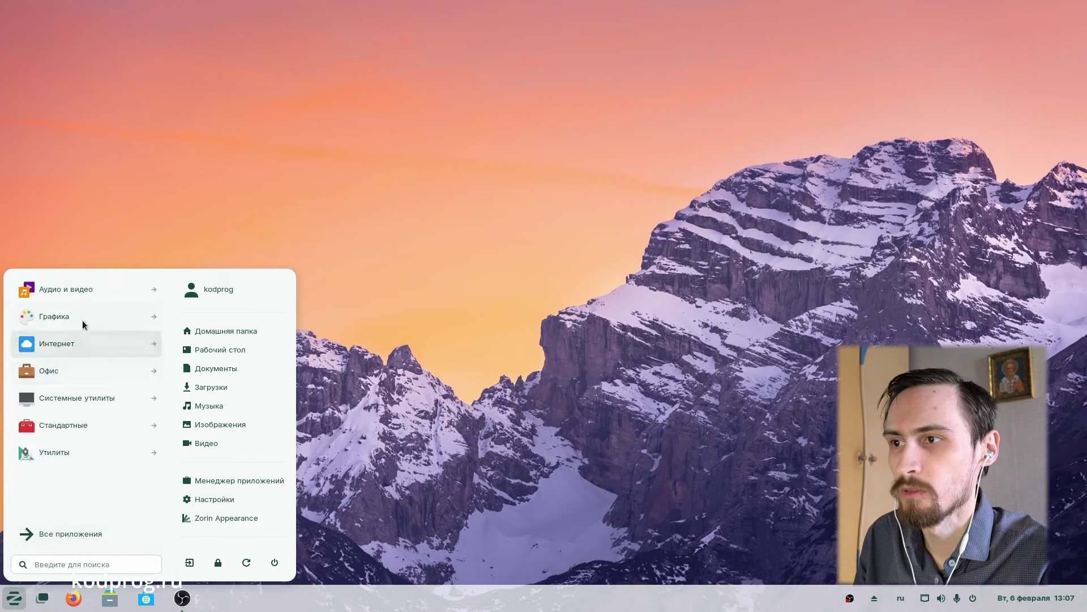
{"action": "left_click", "coordinate": [83, 317]}
{"action": "left_click", "coordinate": [46, 532]}
{"action": "left_click", "coordinate": [63, 347]}
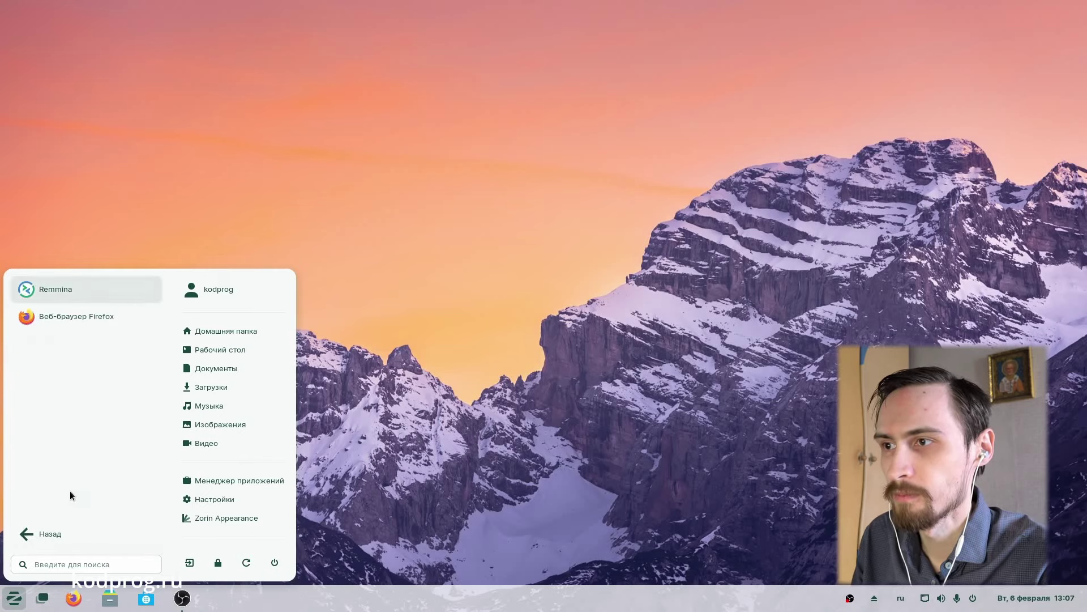
{"action": "left_click", "coordinate": [49, 529]}
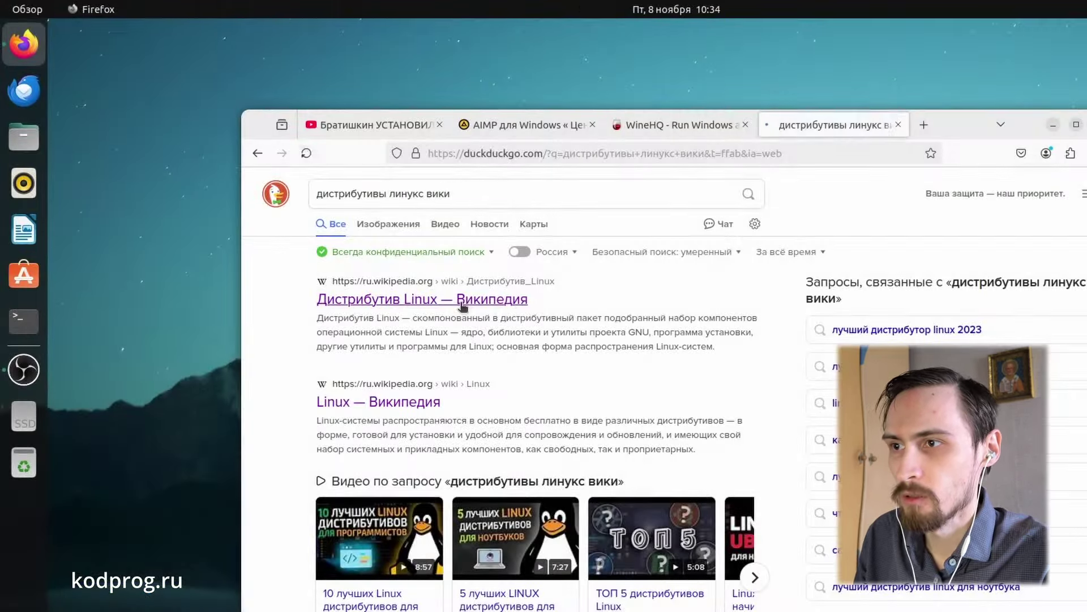
Step: Open the Wikipedia Дистрибутив Linux article and view its distribution timeline image fullscreen
{"action": "left_click", "coordinate": [441, 249]}
{"action": "scroll", "coordinate": [811, 357], "scroll_direction": "down", "scroll_amount": 15}
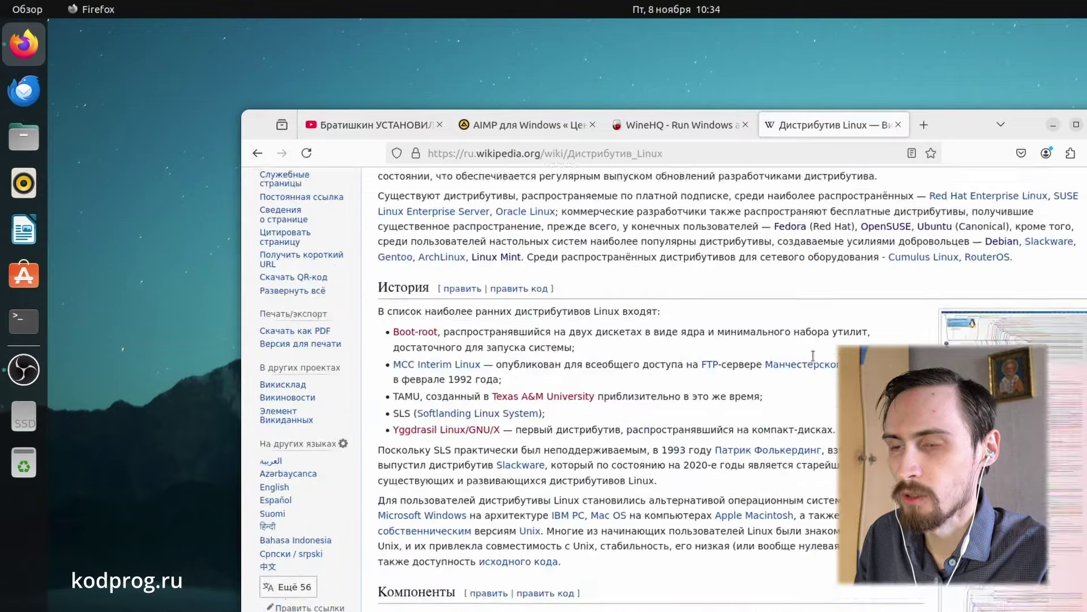
{"action": "left_click", "coordinate": [778, 364]}
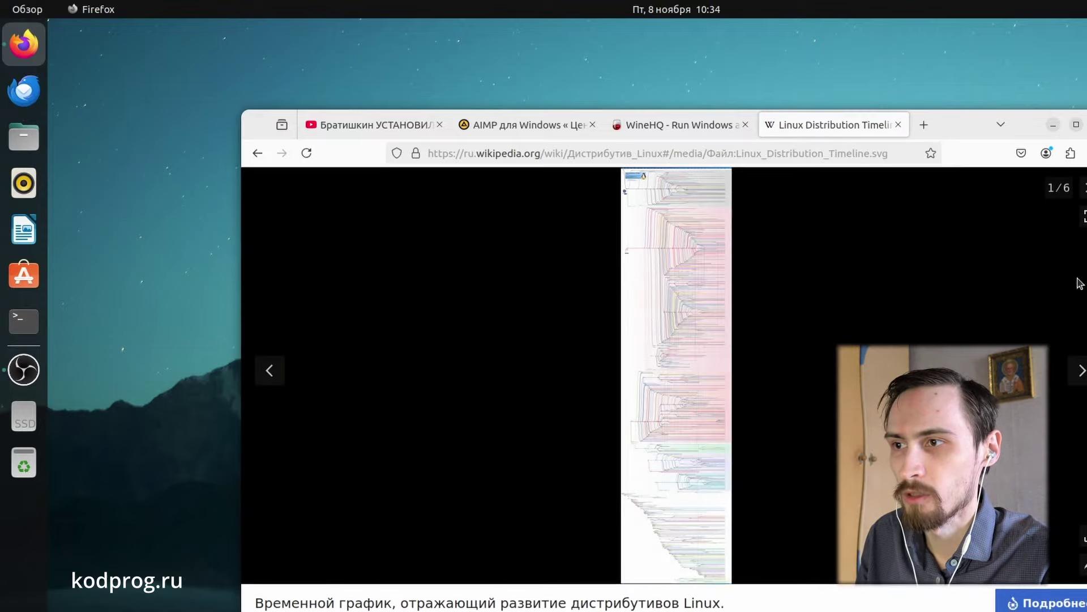
{"action": "left_click", "coordinate": [1084, 216]}
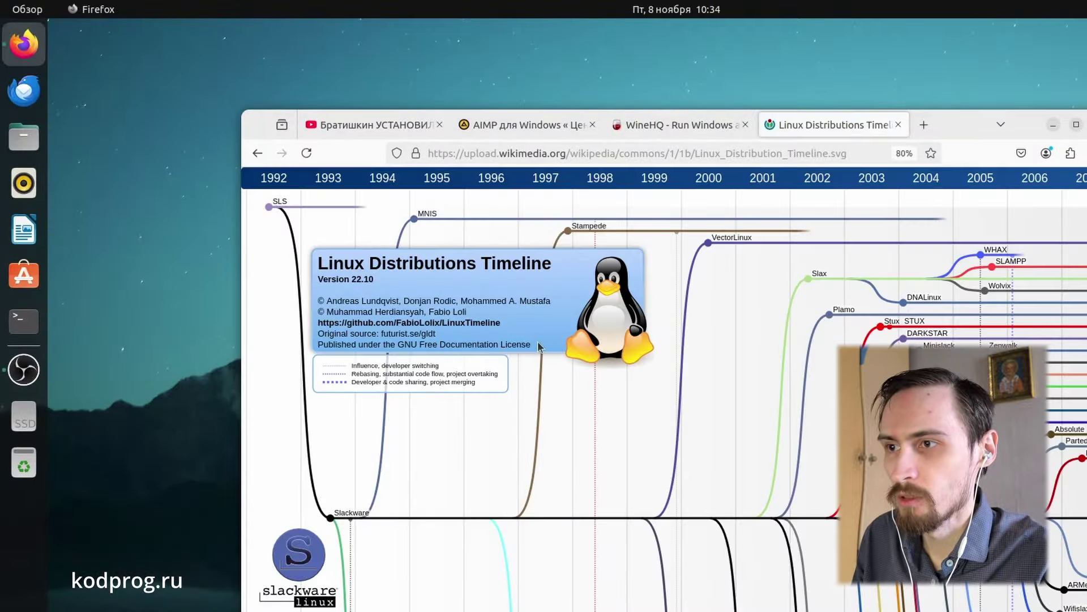
Step: Scroll through the Linux Distributions Timeline chart, then minimize Firefox
{"action": "scroll", "coordinate": [538, 341], "scroll_direction": "down", "scroll_amount": 5}
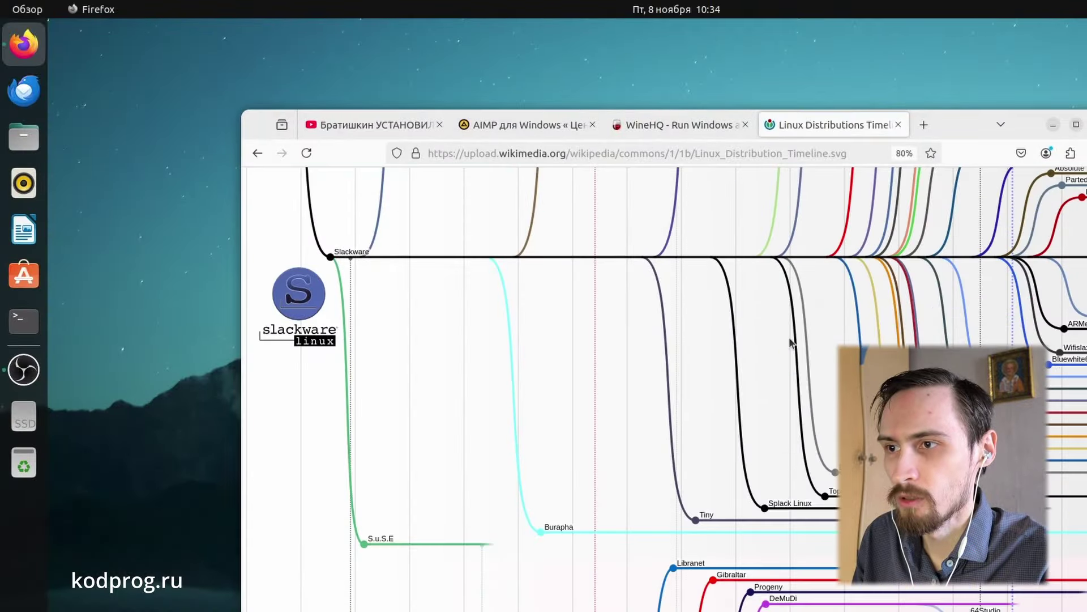
{"action": "scroll", "coordinate": [1030, 171], "scroll_direction": "up", "scroll_amount": 4}
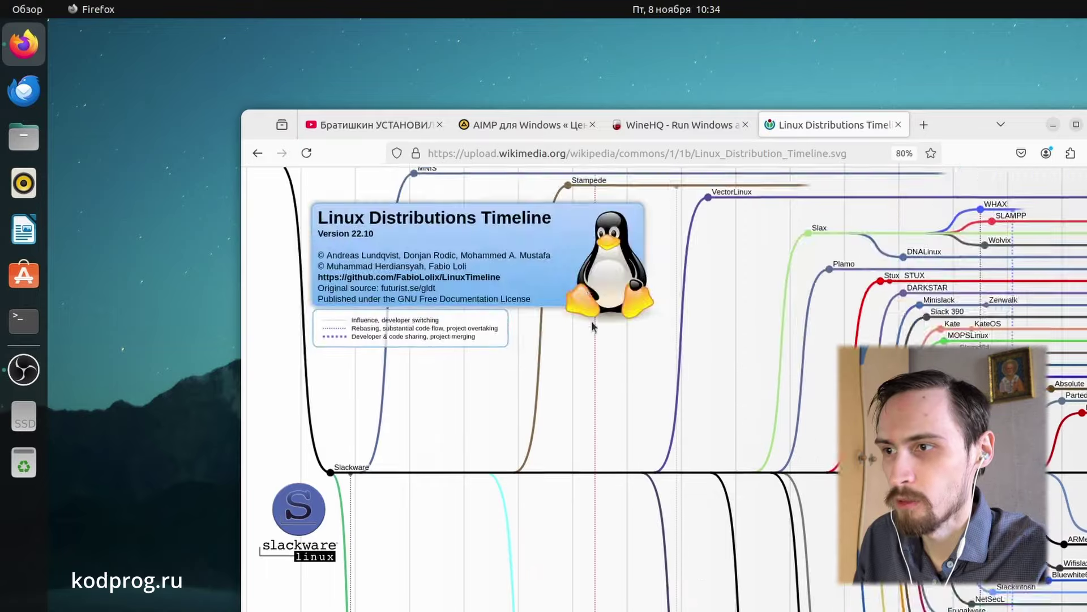
{"action": "scroll", "coordinate": [582, 337], "scroll_direction": "down", "scroll_amount": 12}
{"action": "scroll", "coordinate": [583, 337], "scroll_direction": "down", "scroll_amount": 10}
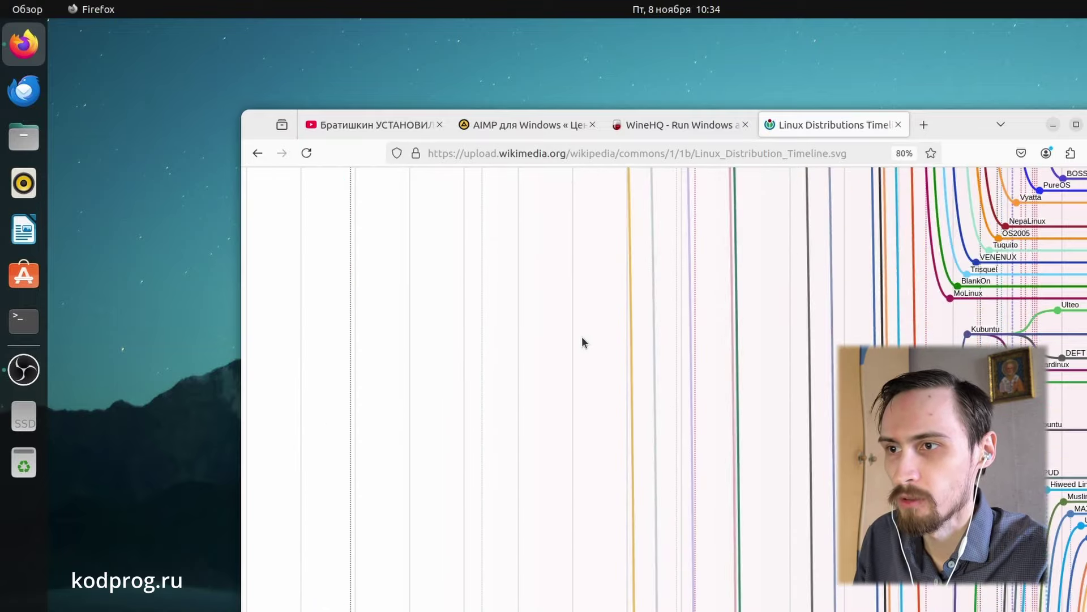
{"action": "scroll", "coordinate": [582, 338], "scroll_direction": "down", "scroll_amount": 10}
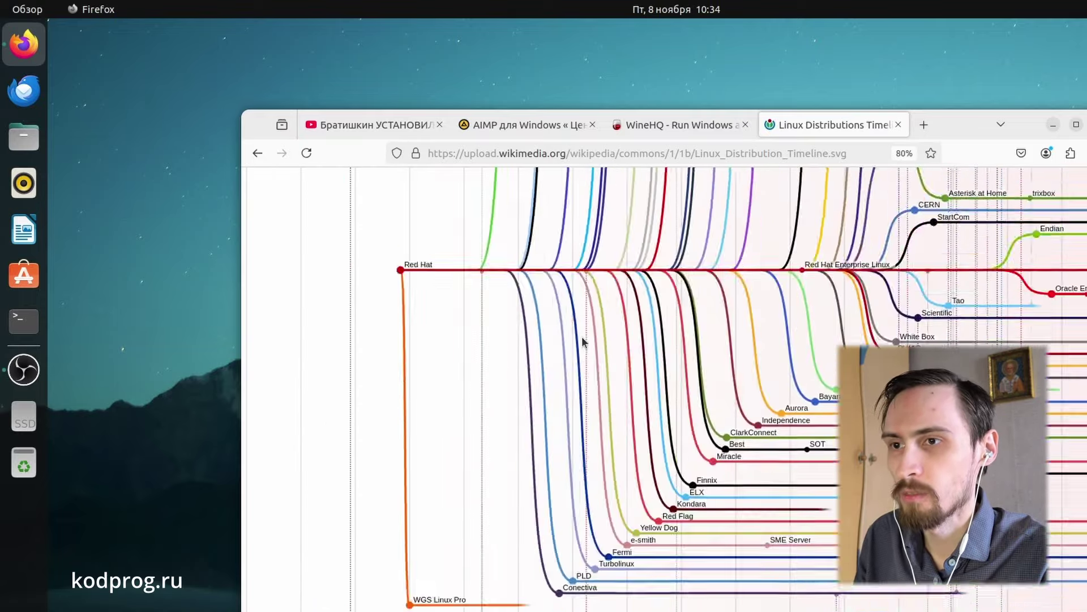
{"action": "scroll", "coordinate": [582, 338], "scroll_direction": "down", "scroll_amount": 3}
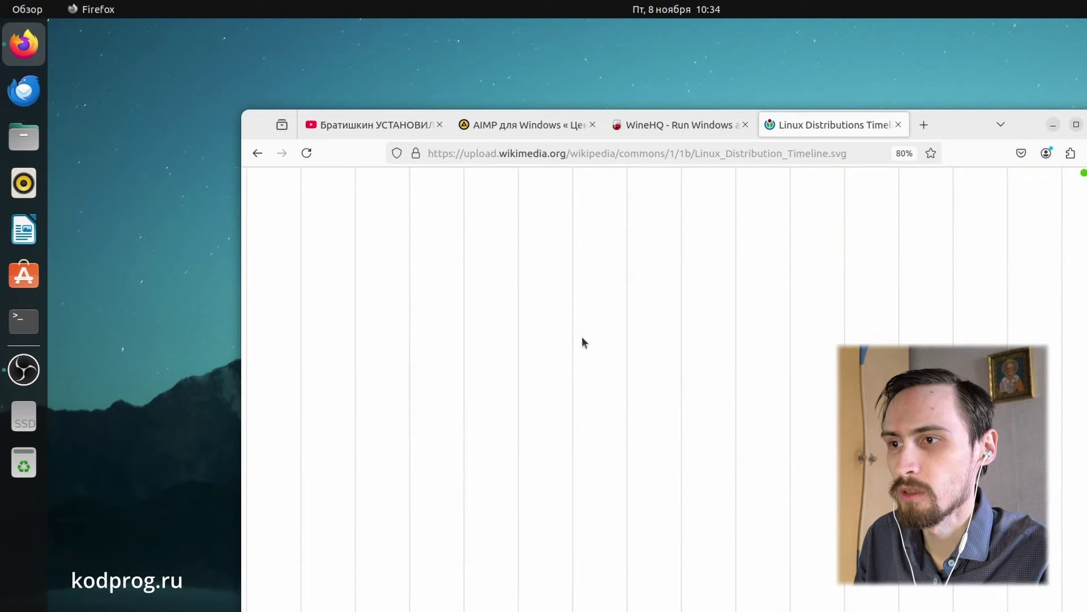
{"action": "scroll", "coordinate": [705, 385], "scroll_direction": "up", "scroll_amount": 5}
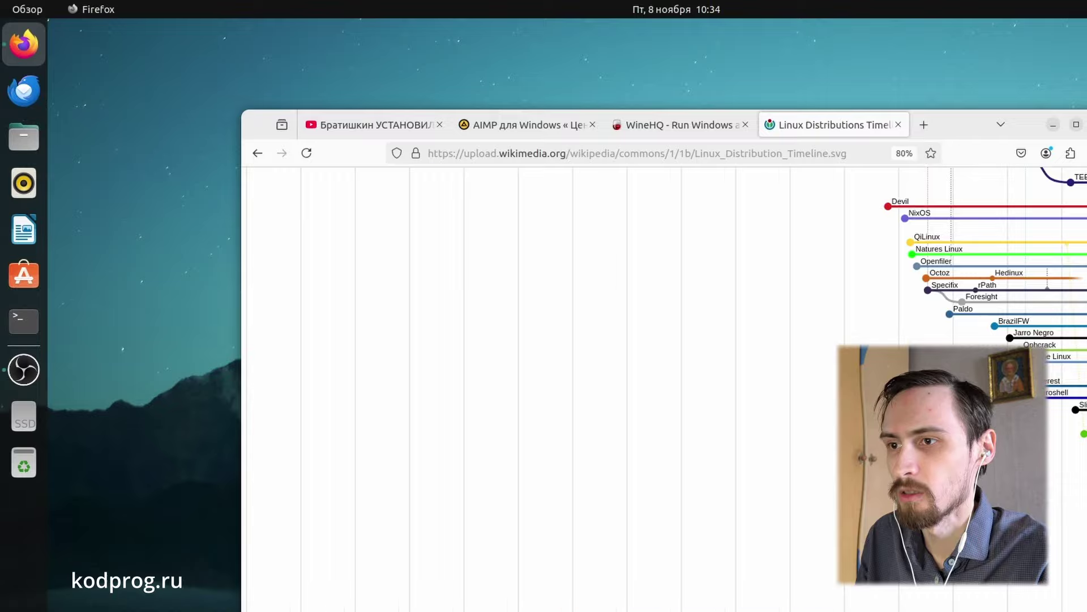
{"action": "scroll", "coordinate": [1046, 503], "scroll_direction": "up", "scroll_amount": 10}
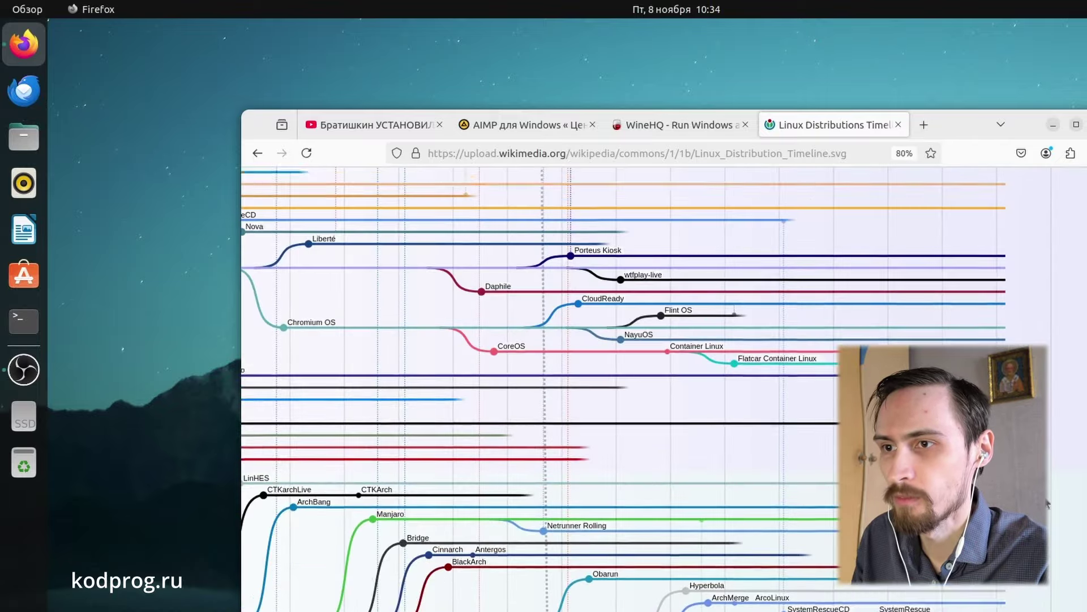
{"action": "scroll", "coordinate": [1046, 503], "scroll_direction": "down", "scroll_amount": 10}
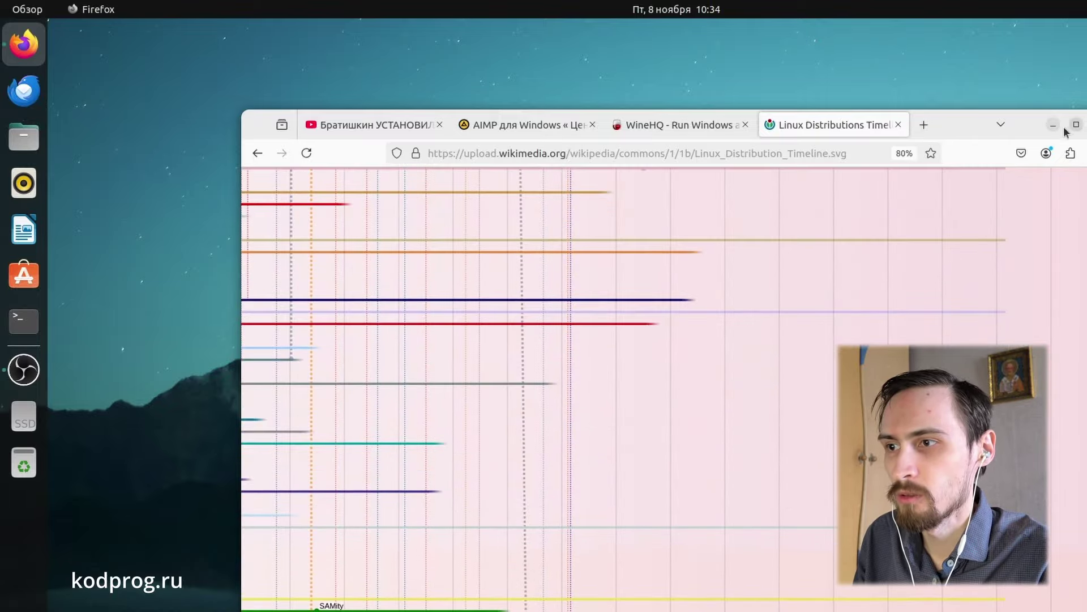
{"action": "left_click", "coordinate": [1054, 126]}
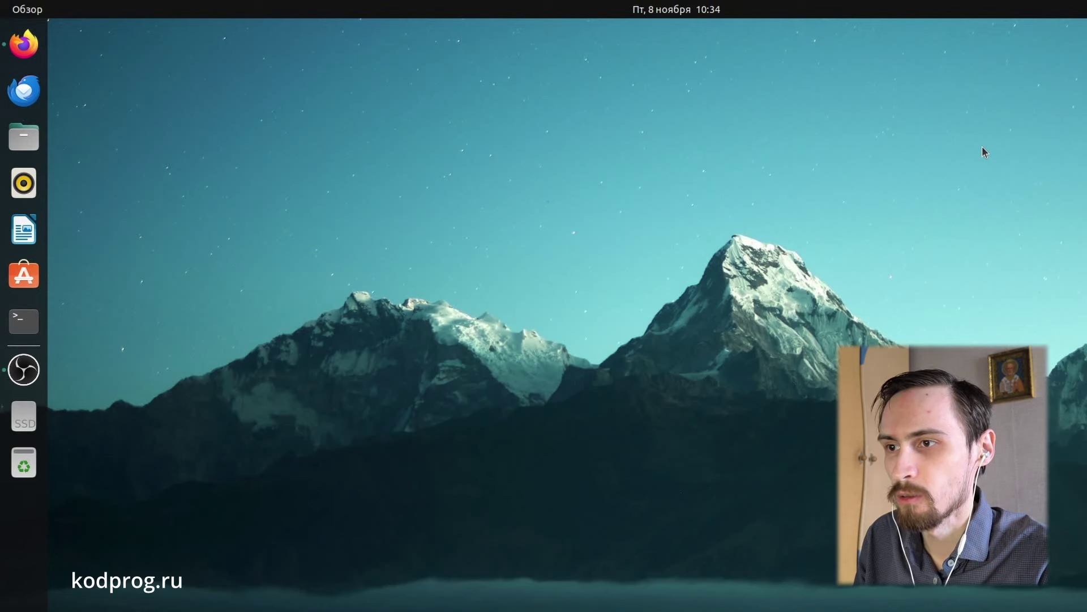